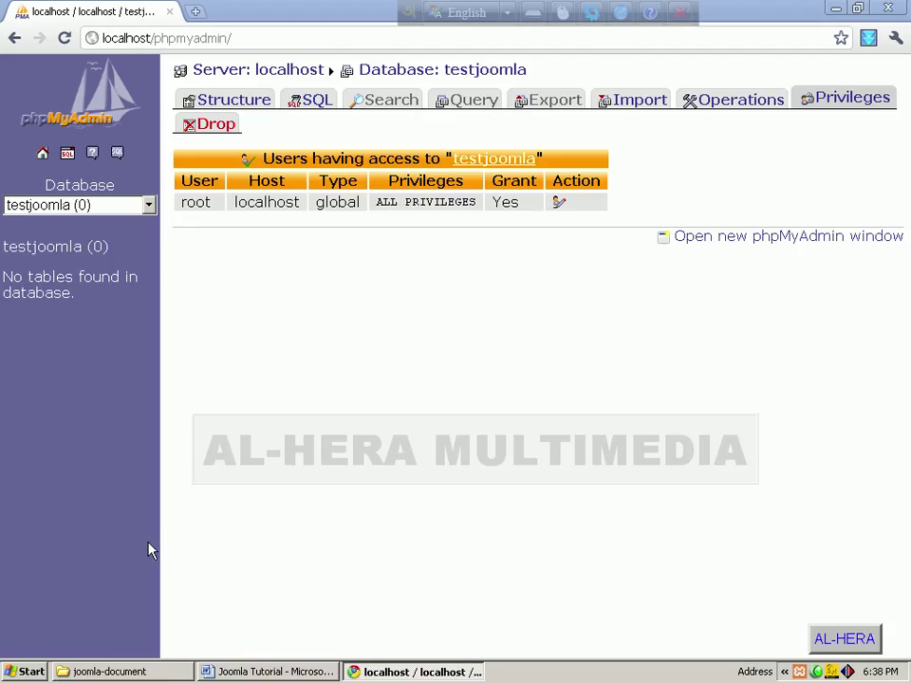
Step: Switch from phpMyAdmin to the joomla-document folder window in Windows Explorer
{"action": "left_click", "coordinate": [140, 672]}
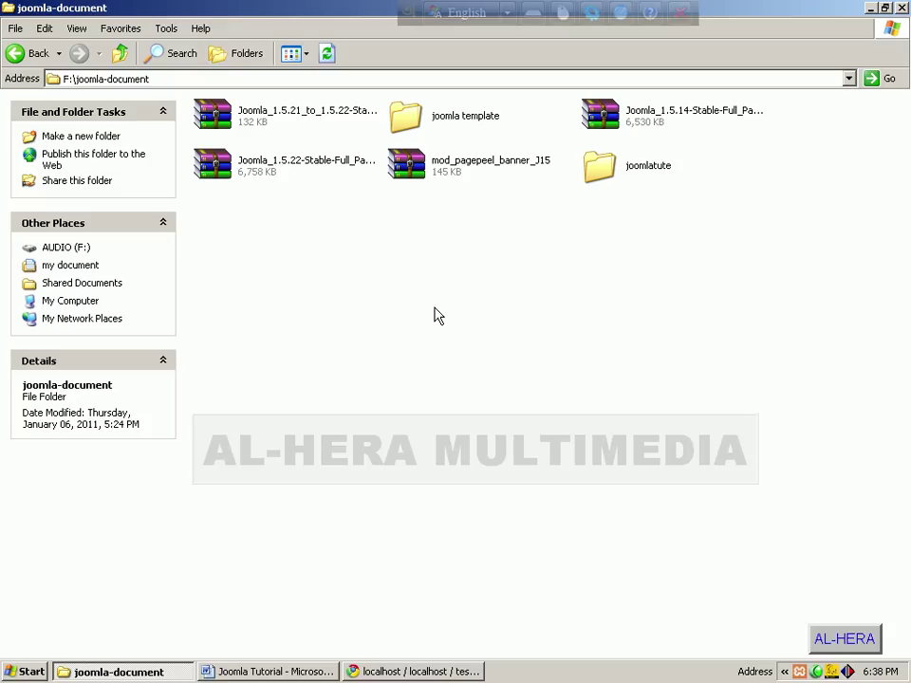
Step: Extract the Joomla_1.5.22 zip to F:\joomla-document\Joomla_1.5.22-Stable-Full_Package using WinRAR's default path
{"action": "left_click", "coordinate": [287, 176]}
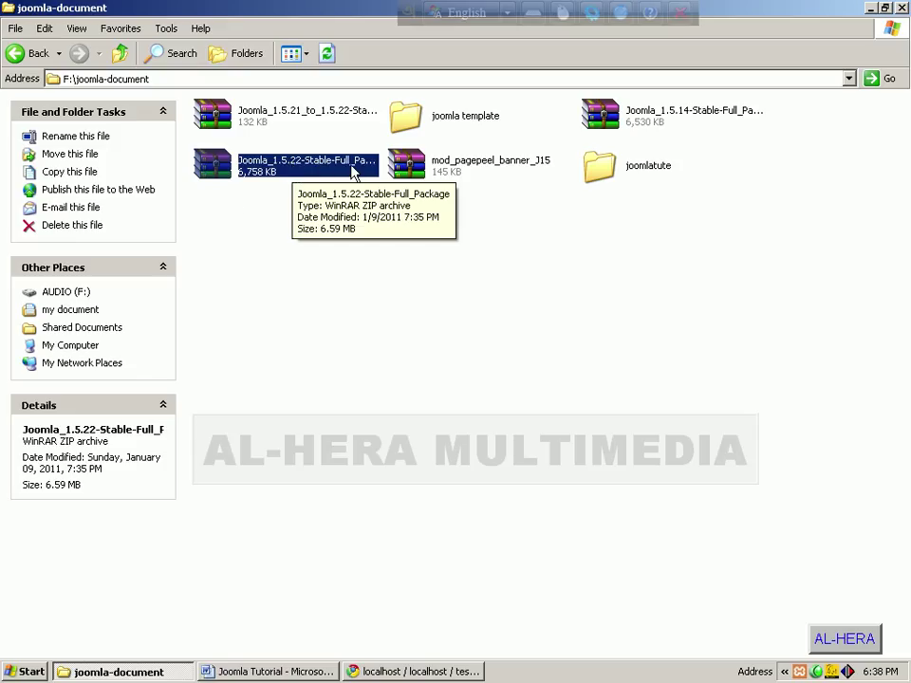
{"action": "left_click", "coordinate": [224, 183]}
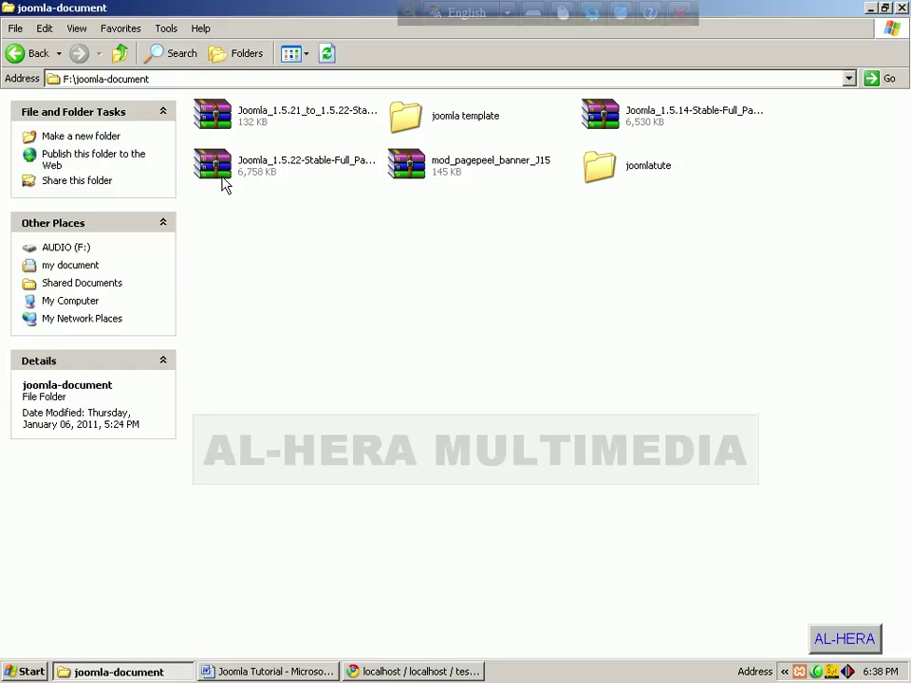
{"action": "right_click", "coordinate": [221, 171]}
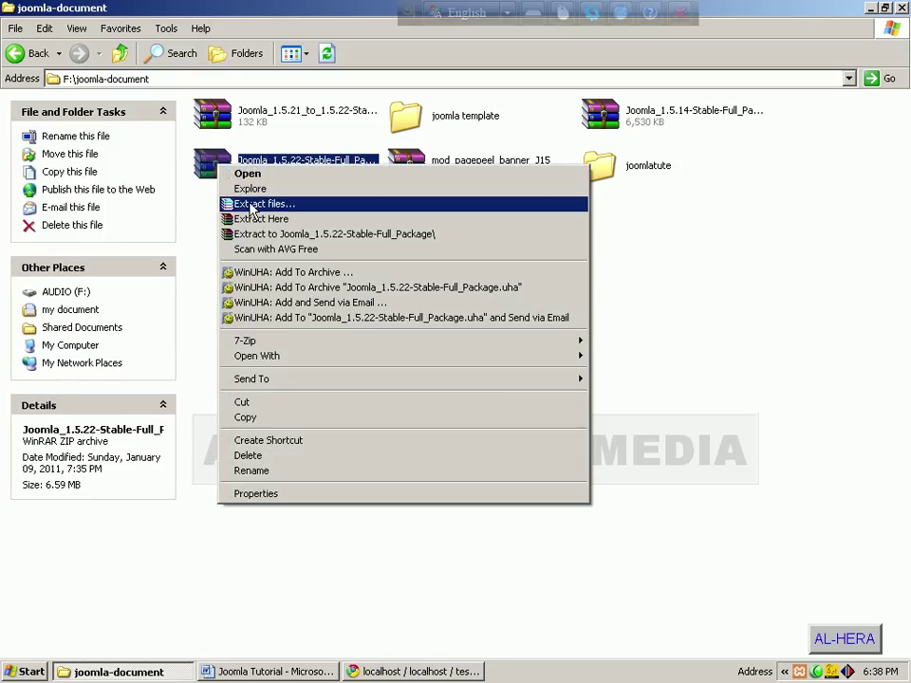
{"action": "left_click", "coordinate": [252, 205]}
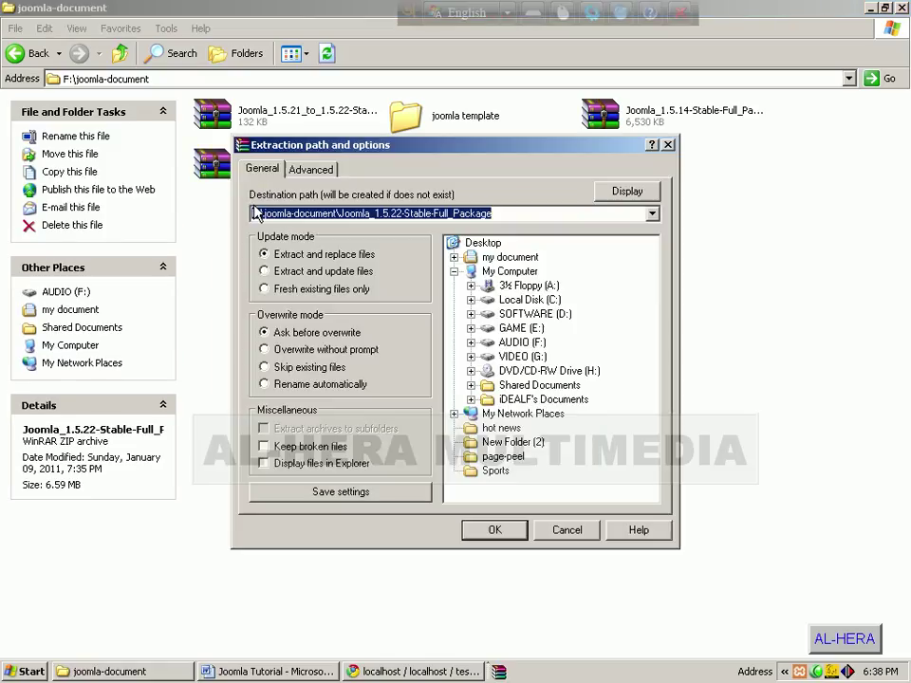
{"action": "left_click", "coordinate": [496, 531]}
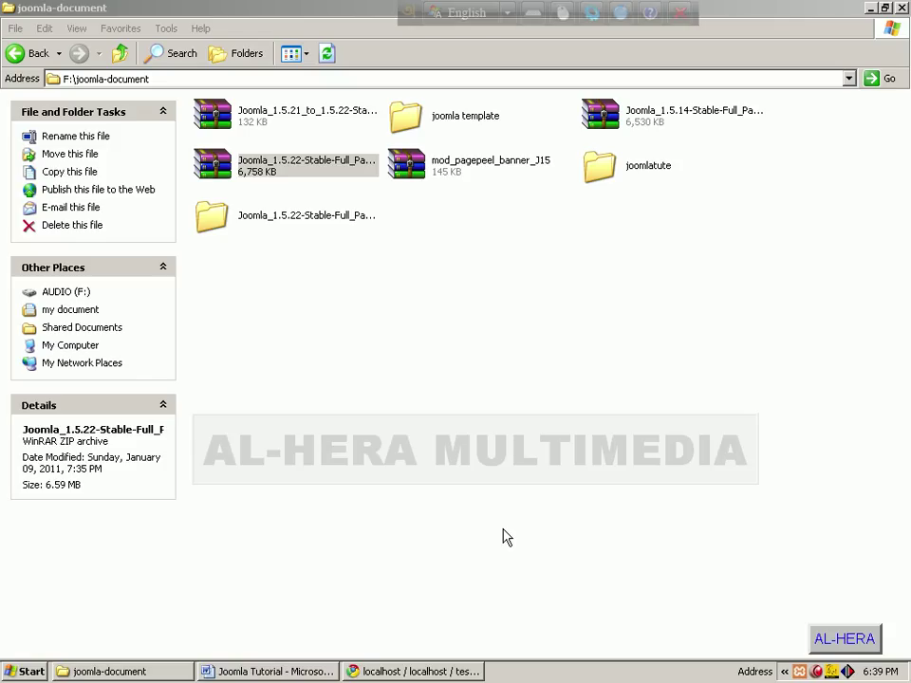
Step: Cut the extracted Joomla_1.5.22-Stable-Full_Package folder and go back to the F:\ drive root
{"action": "left_click", "coordinate": [270, 225]}
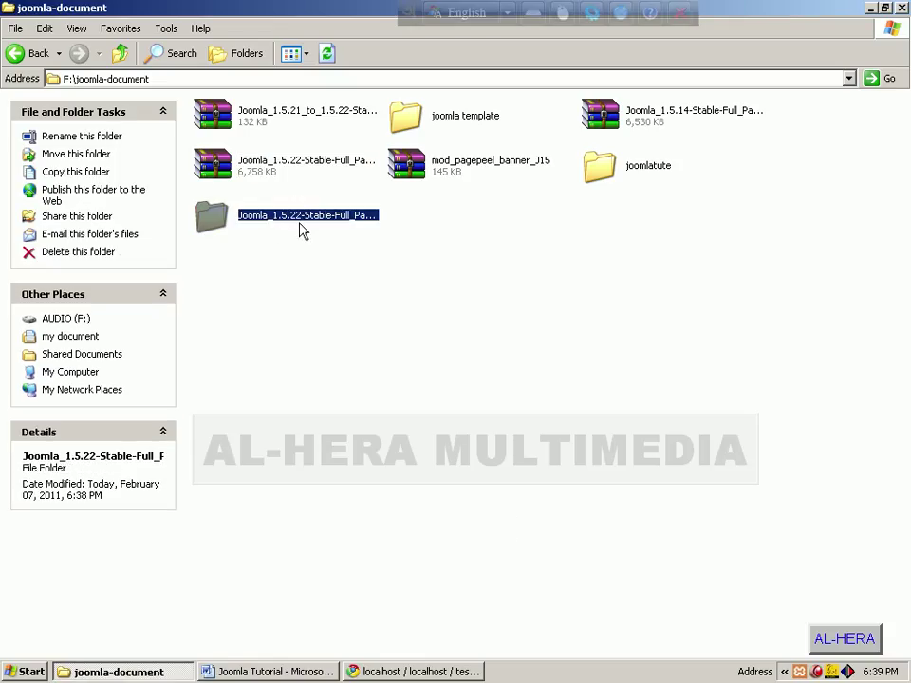
{"action": "left_click", "coordinate": [278, 248]}
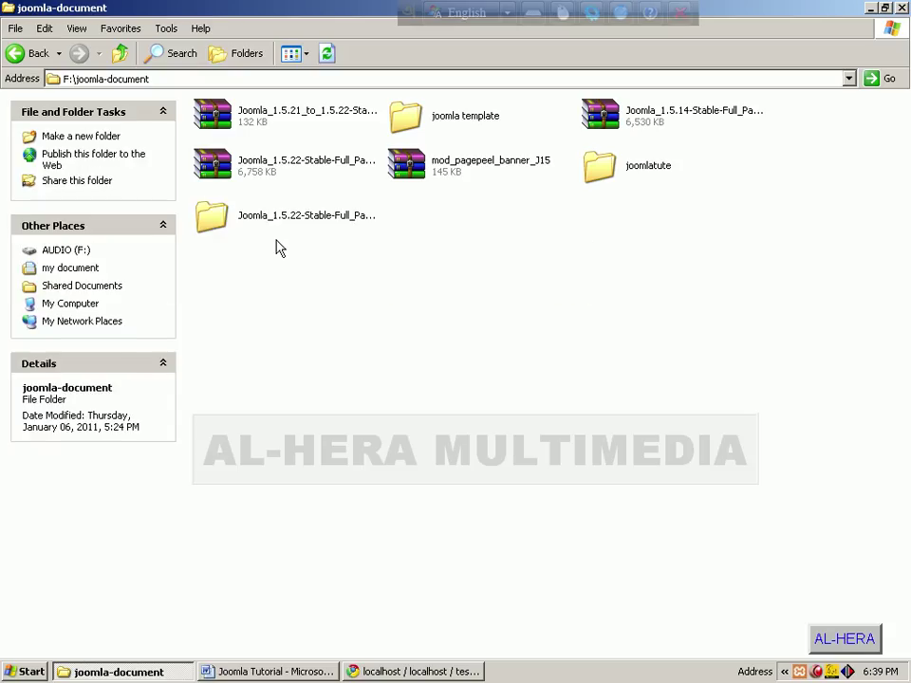
{"action": "right_click", "coordinate": [253, 217]}
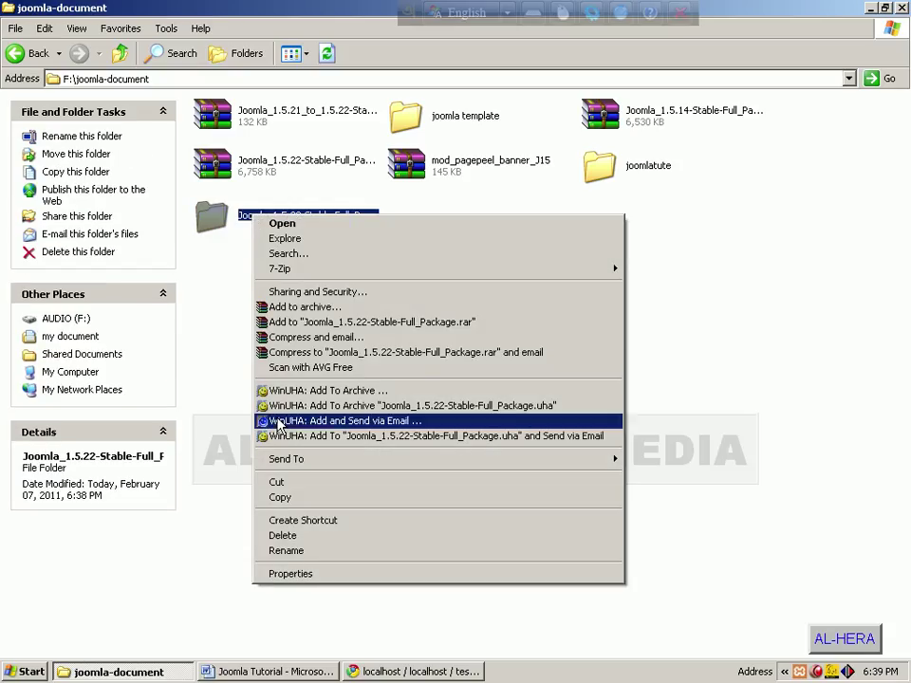
{"action": "left_click", "coordinate": [277, 482]}
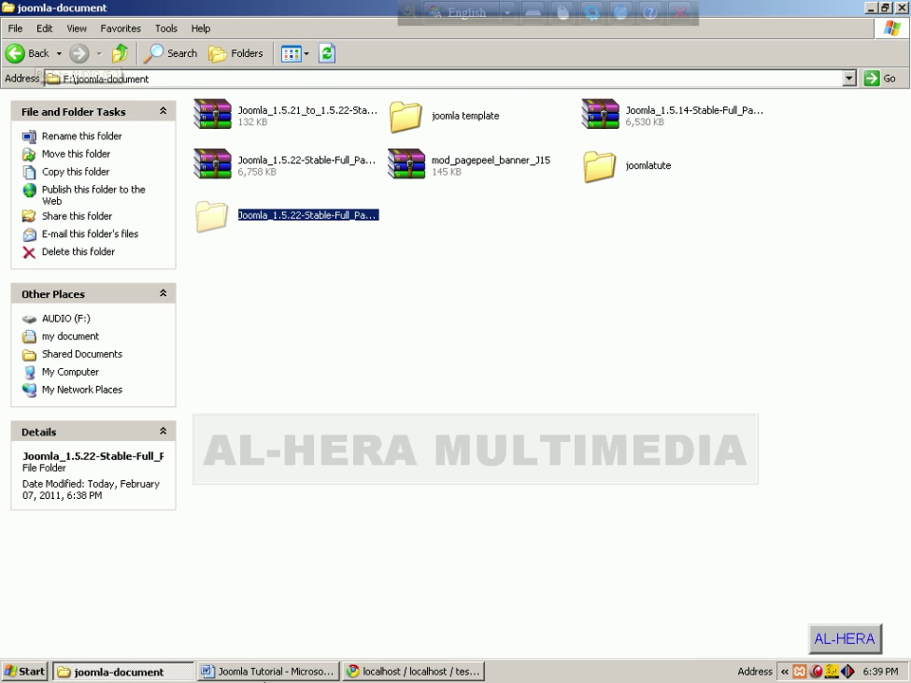
{"action": "left_click", "coordinate": [23, 55]}
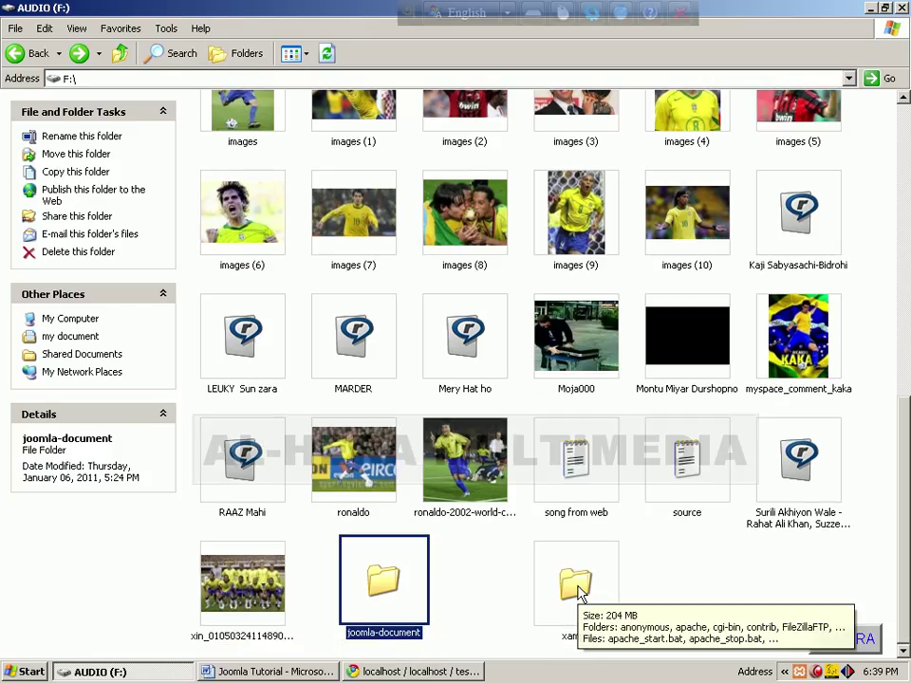
{"action": "left_click", "coordinate": [580, 590]}
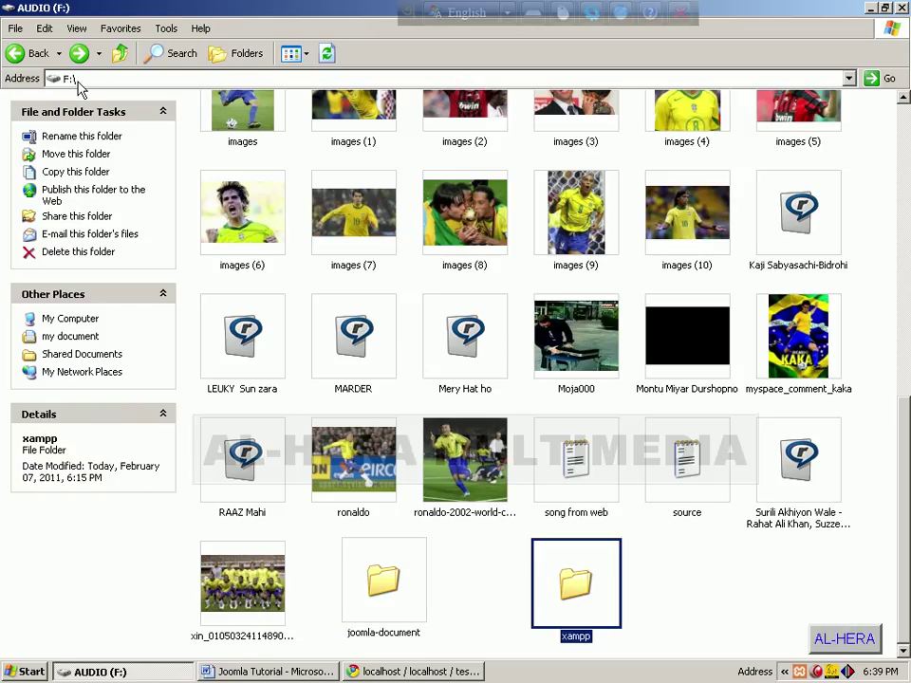
{"action": "left_click", "coordinate": [681, 600]}
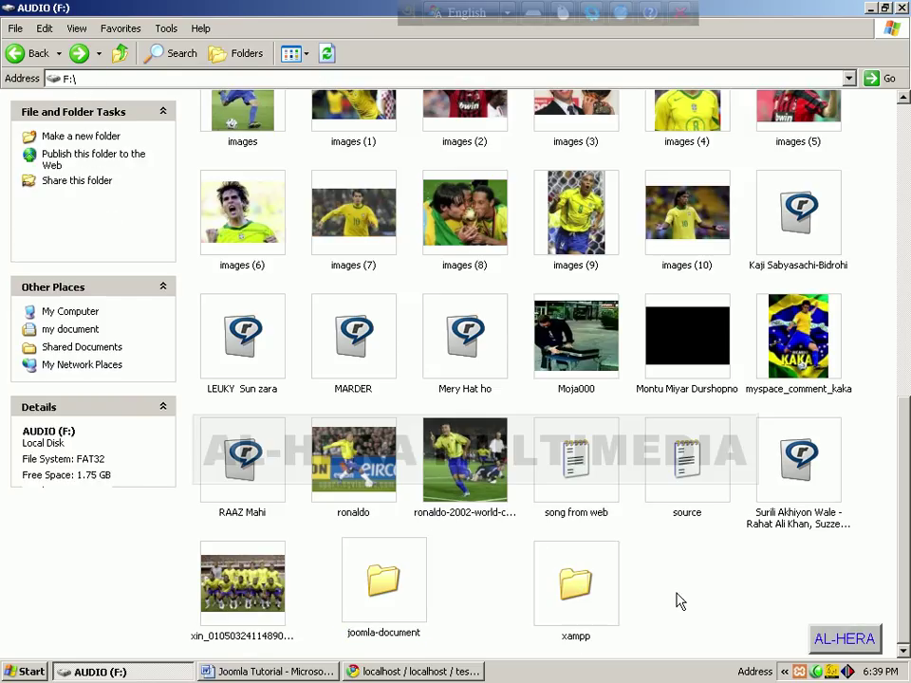
Step: Paste the Joomla folder into F:\xampp\htdocs
{"action": "double_click", "coordinate": [591, 593]}
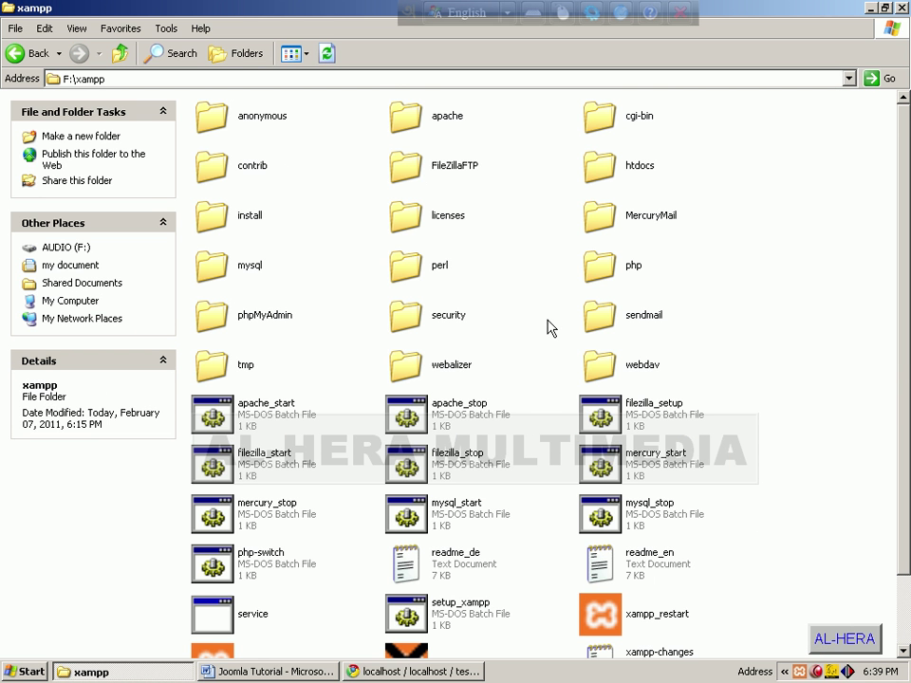
{"action": "scroll", "coordinate": [546, 446], "scroll_direction": "down", "scroll_amount": 2}
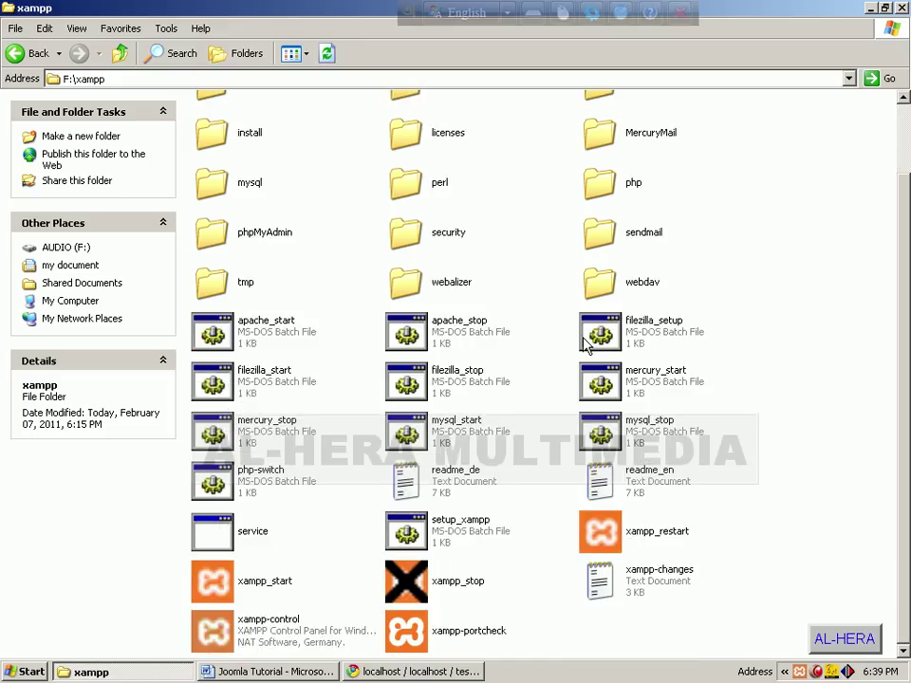
{"action": "scroll", "coordinate": [590, 194], "scroll_direction": "up", "scroll_amount": 2}
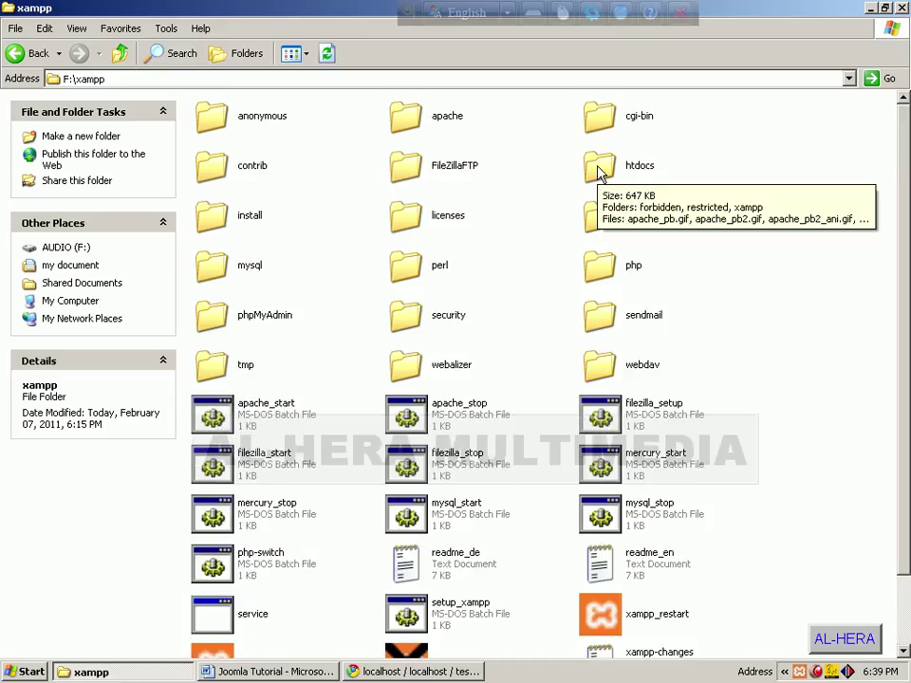
{"action": "left_click", "coordinate": [600, 172]}
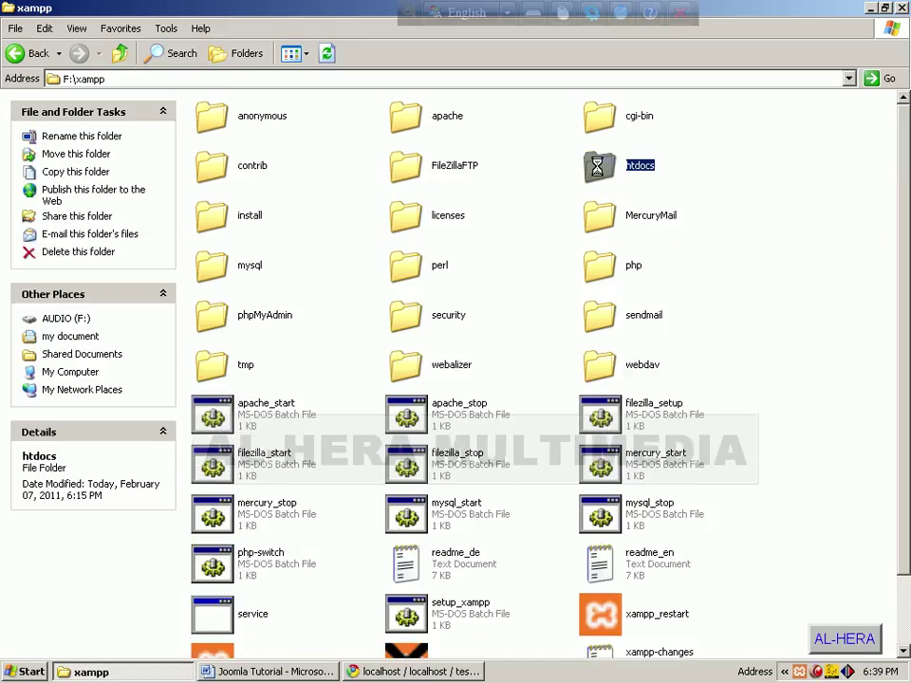
{"action": "double_click", "coordinate": [600, 173]}
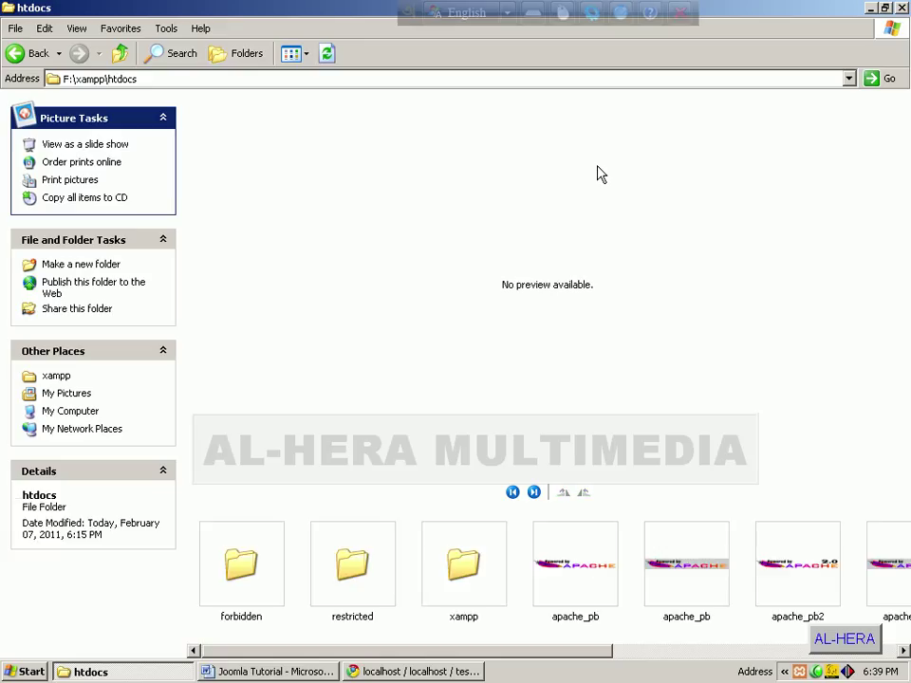
{"action": "right_click", "coordinate": [520, 578]}
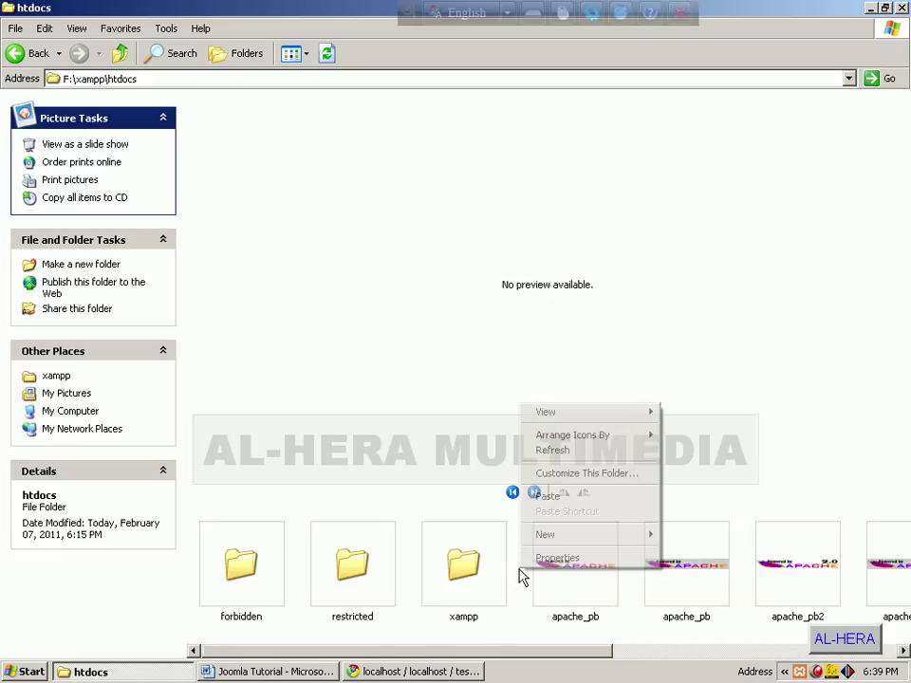
{"action": "left_click", "coordinate": [548, 496]}
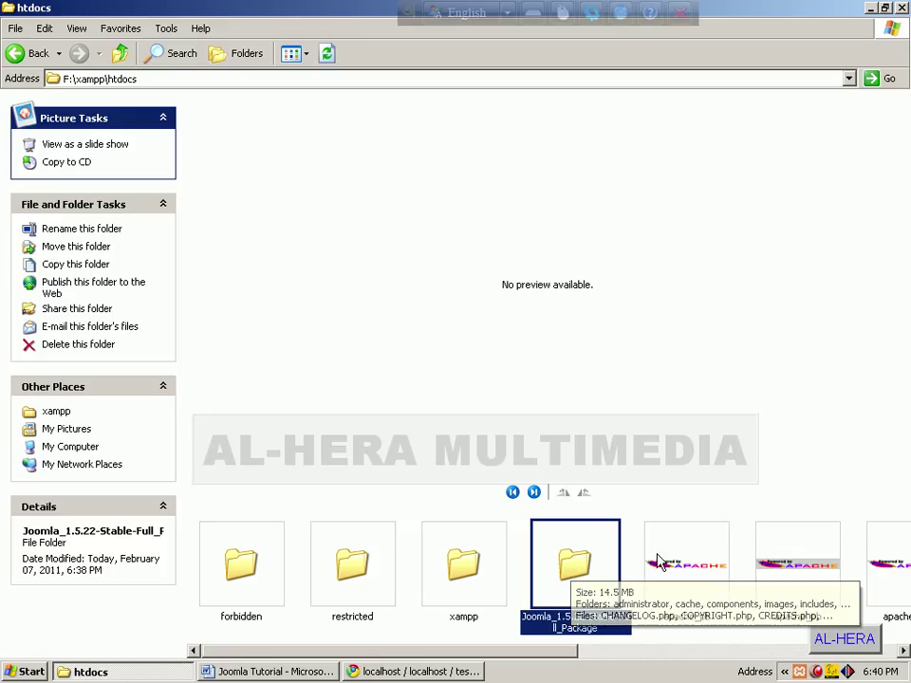
Step: Rename the pasted folder to testjoomla and minimise Explorer
{"action": "right_click", "coordinate": [582, 577]}
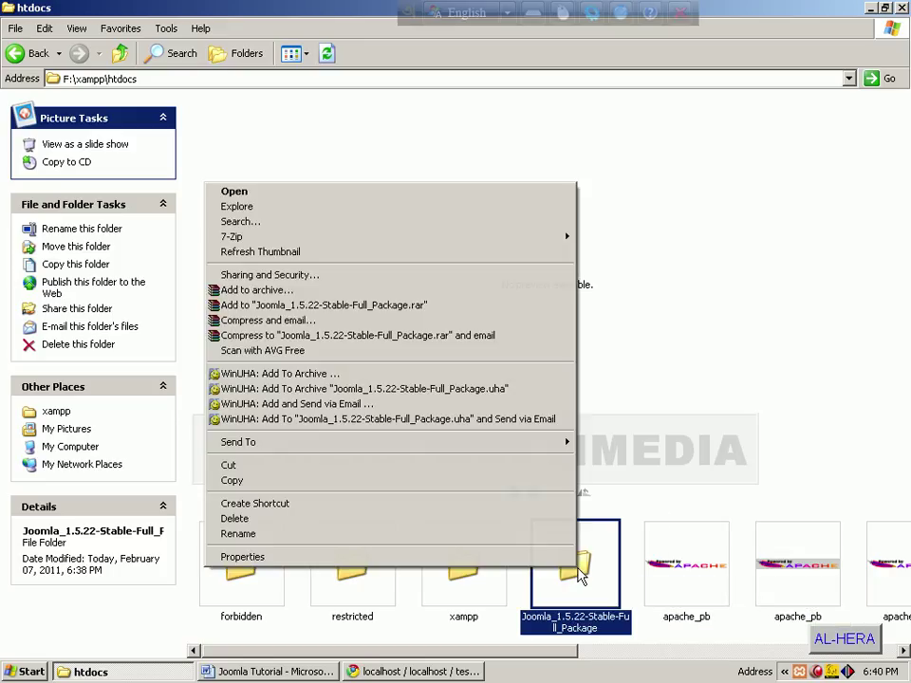
{"action": "left_click", "coordinate": [543, 534]}
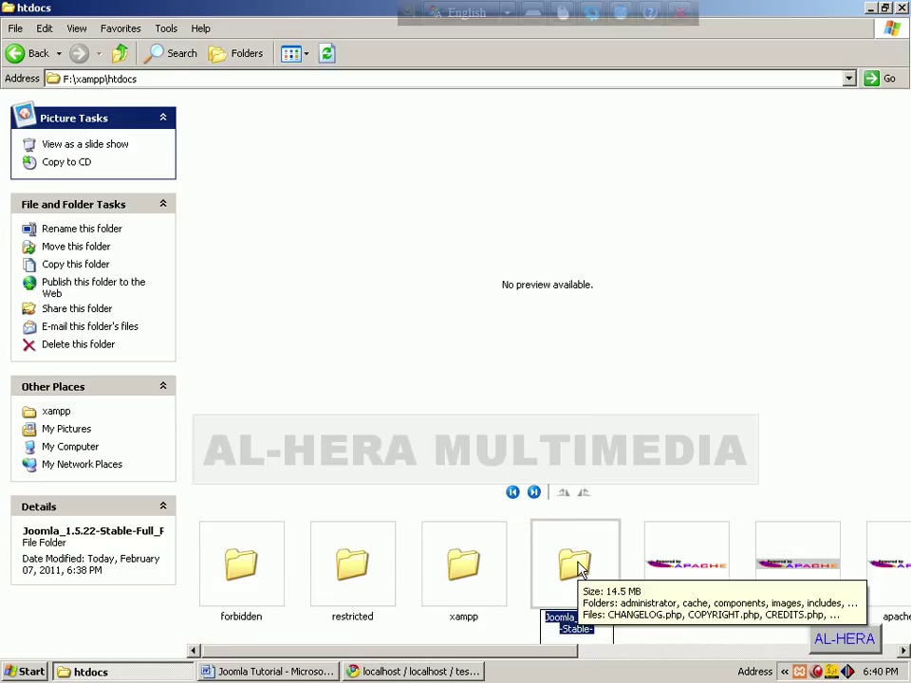
{"action": "type", "text": "te"}
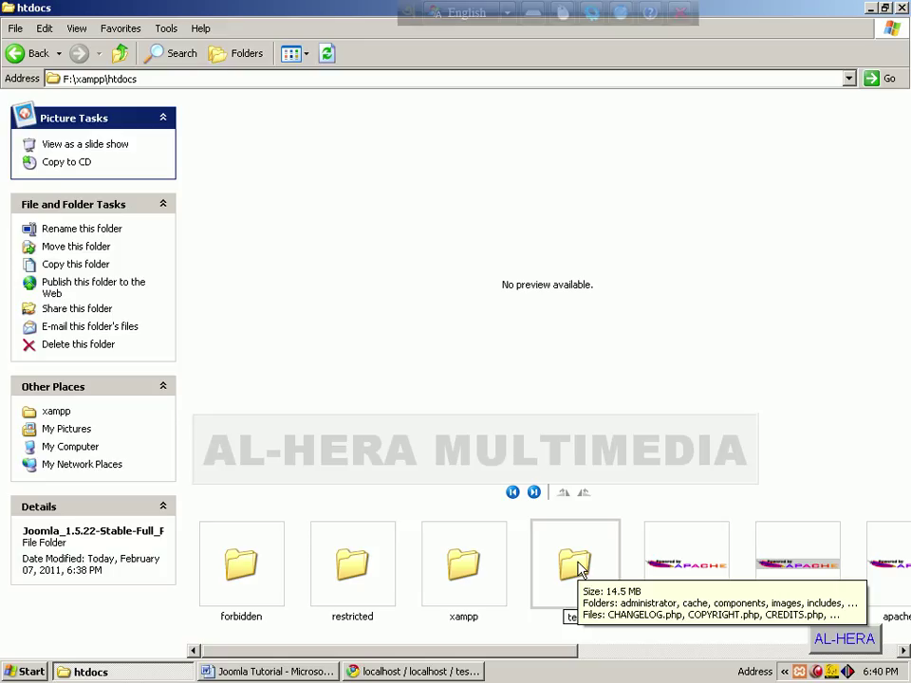
{"action": "type", "text": "stjoomla"}
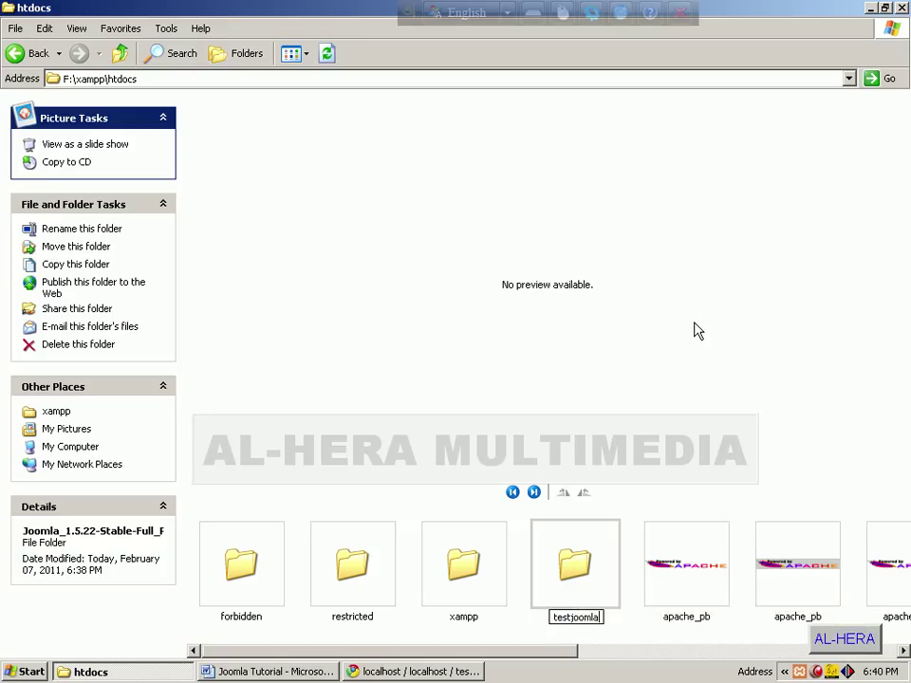
{"action": "left_click", "coordinate": [872, 9]}
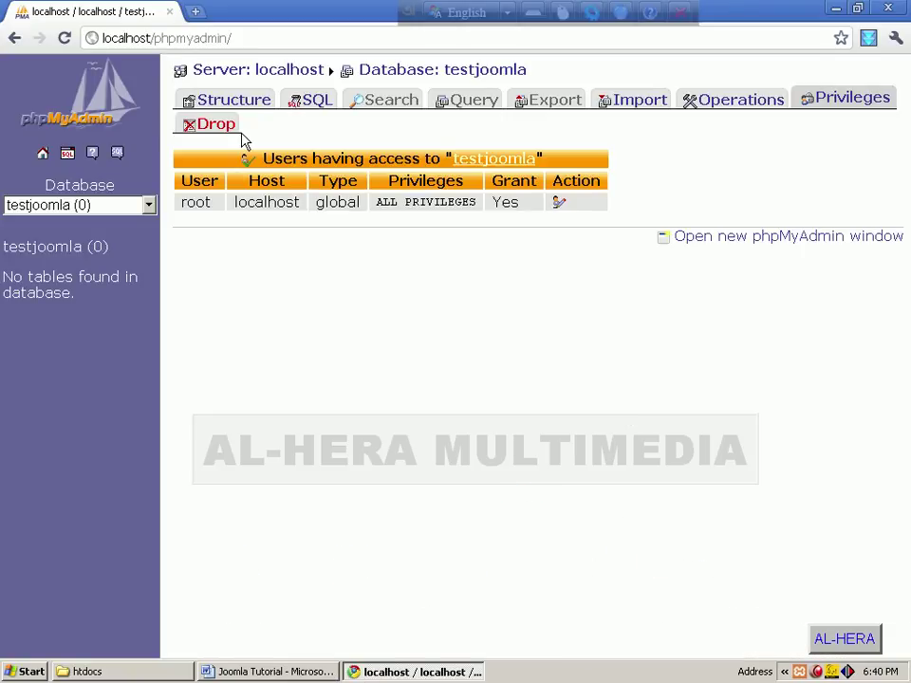
{"action": "left_click", "coordinate": [268, 35]}
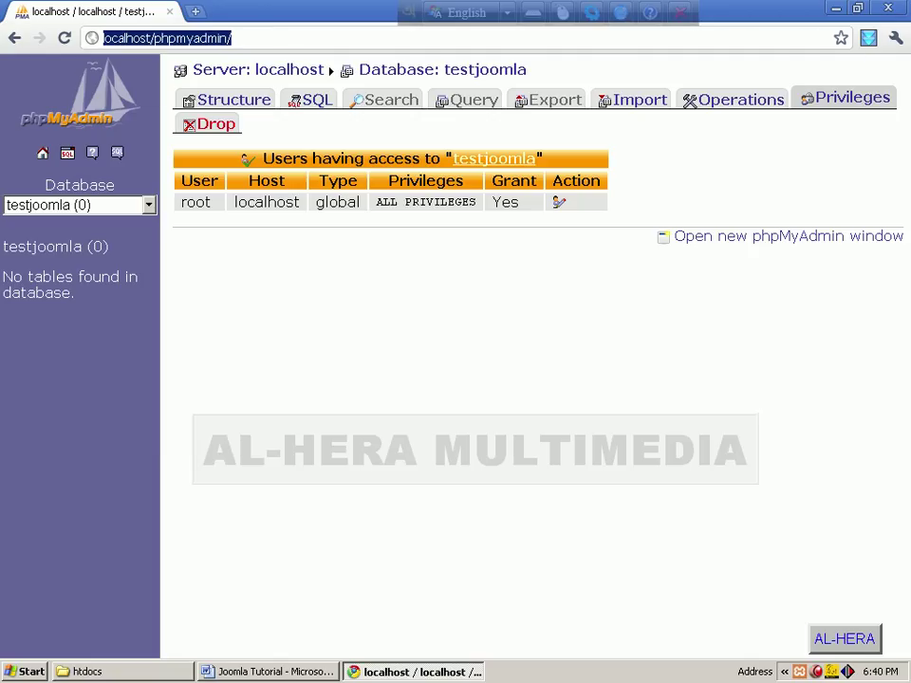
{"action": "type", "text": "http:"}
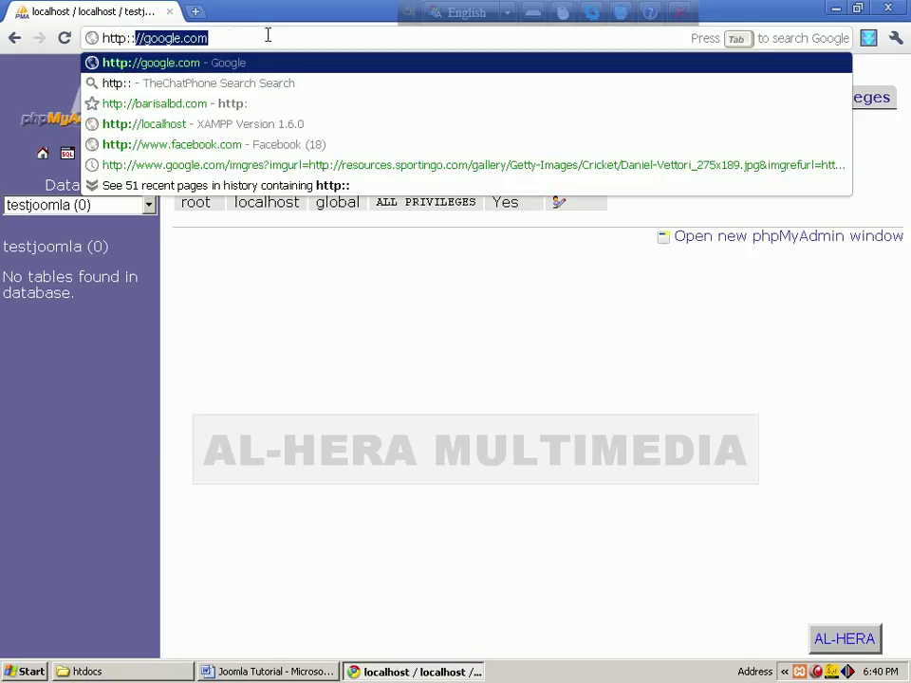
{"action": "type", "text": ":"}
{"action": "key", "text": "BackSpace"}
{"action": "type", "text": "//"}
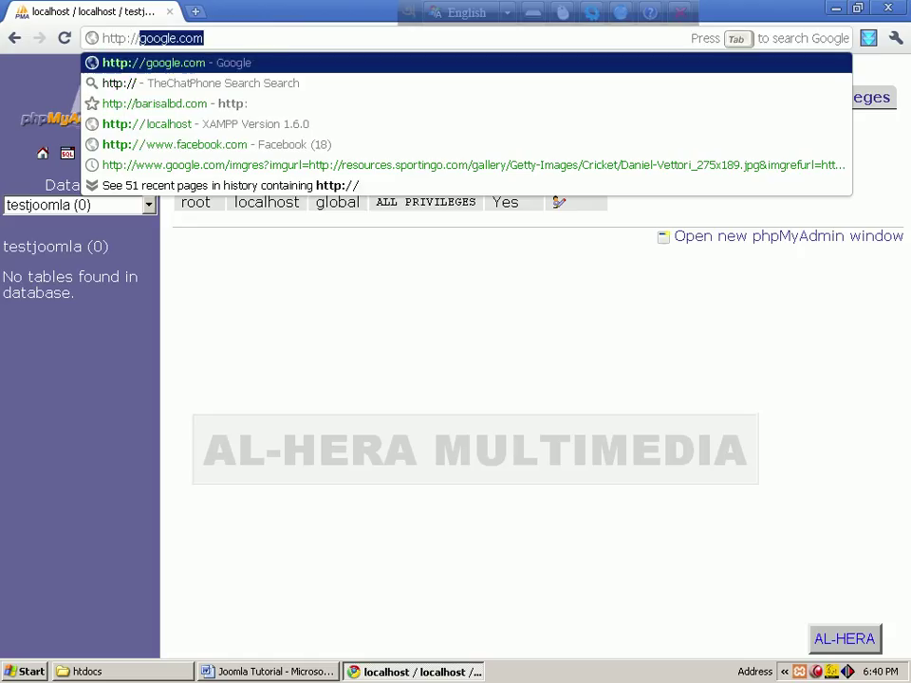
{"action": "type", "text": "localhost/"}
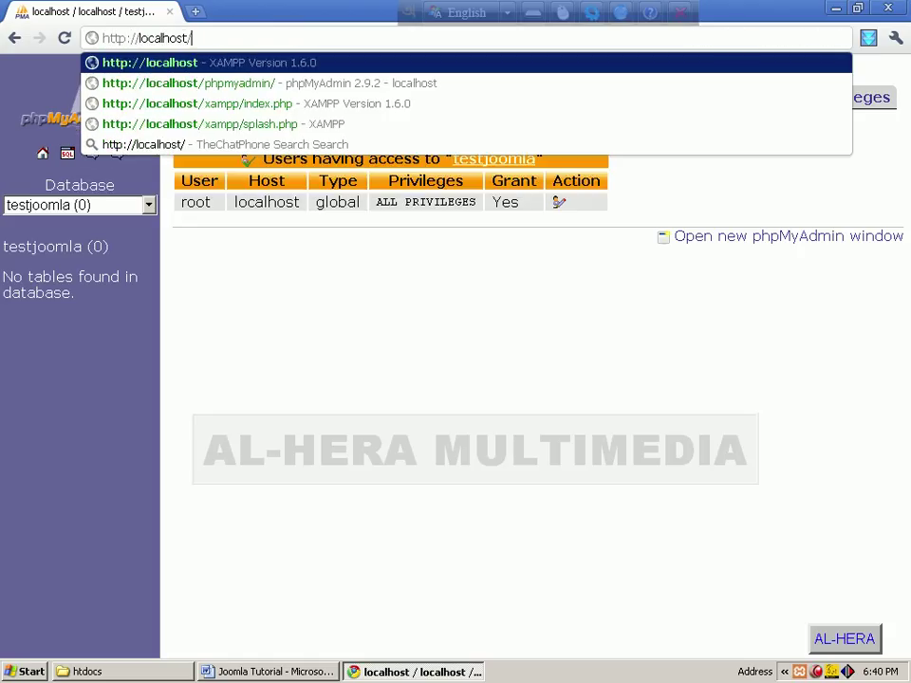
{"action": "type", "text": "tes"}
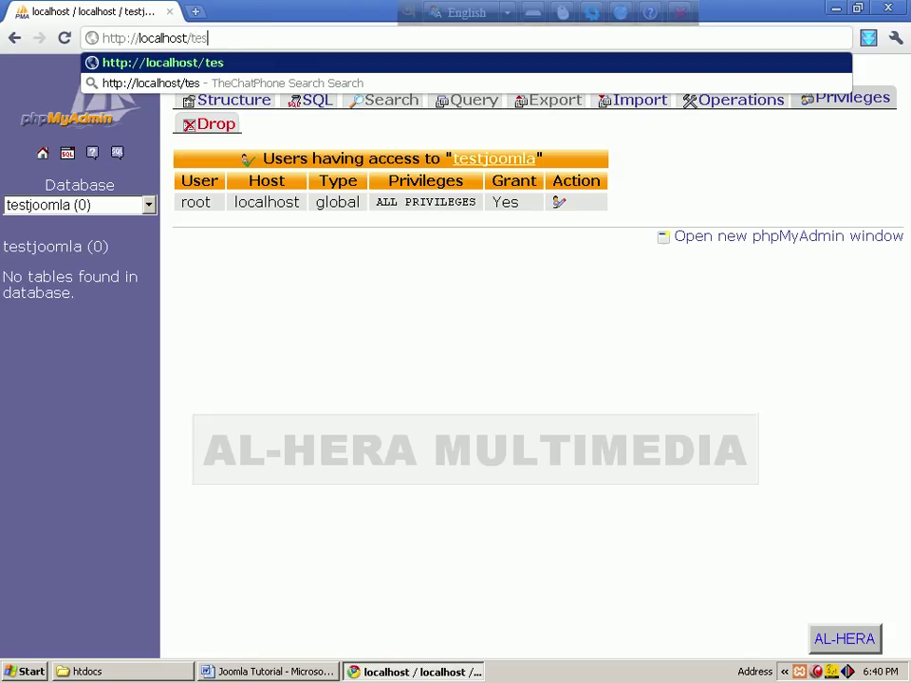
{"action": "type", "text": "tjoomla"}
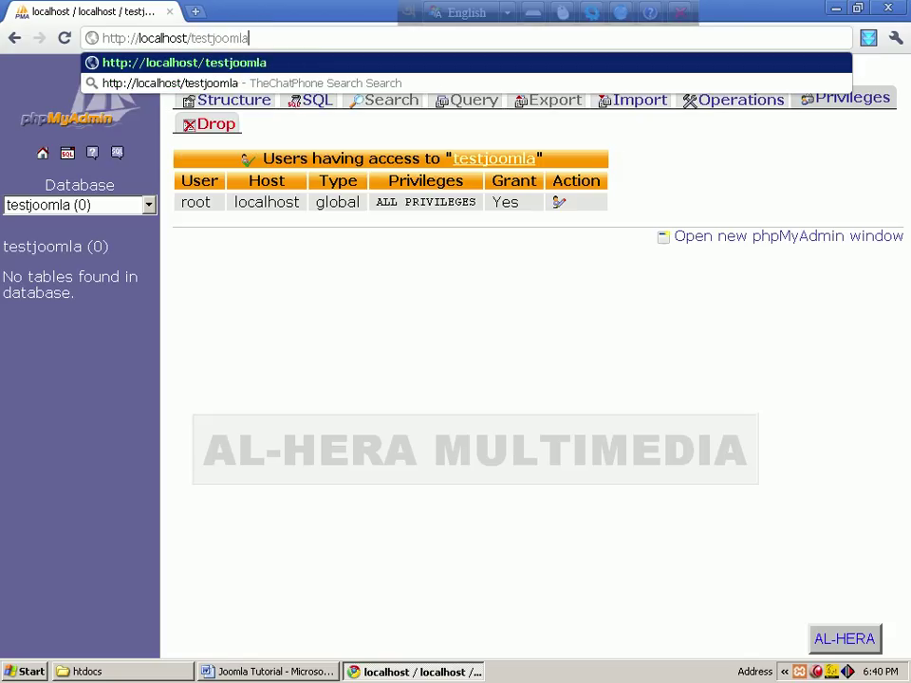
{"action": "key", "text": "Return"}
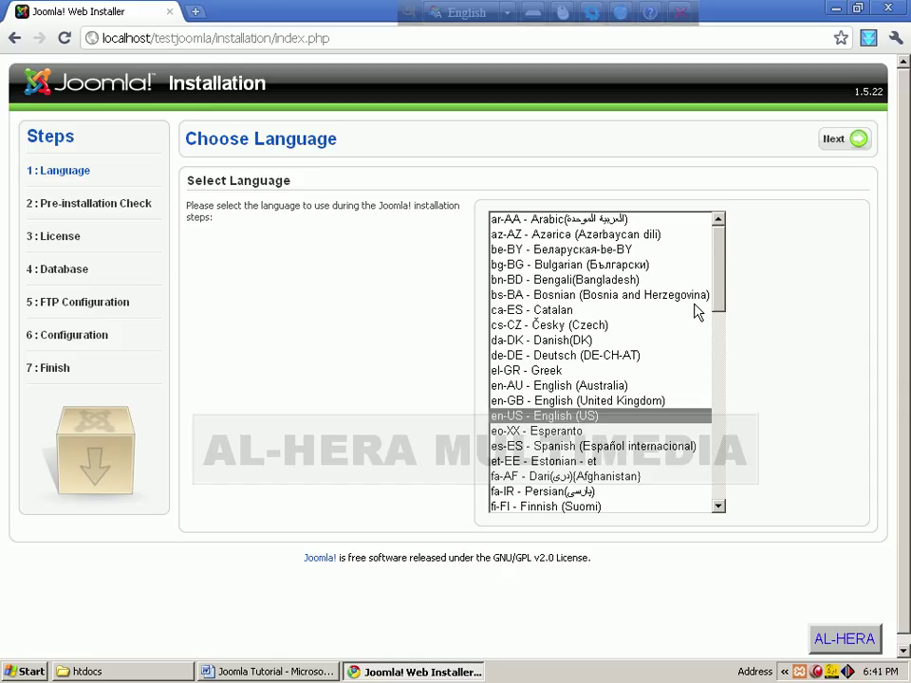
Step: Advance past the Choose Language, Pre-installation Check and License pages with Next
{"action": "left_click", "coordinate": [835, 141]}
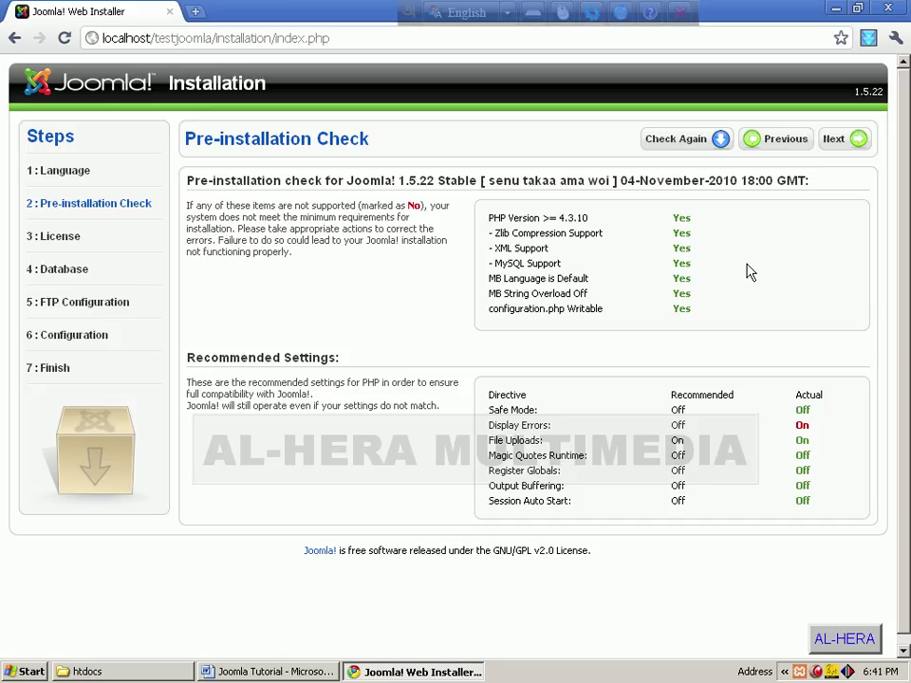
{"action": "left_click", "coordinate": [840, 143]}
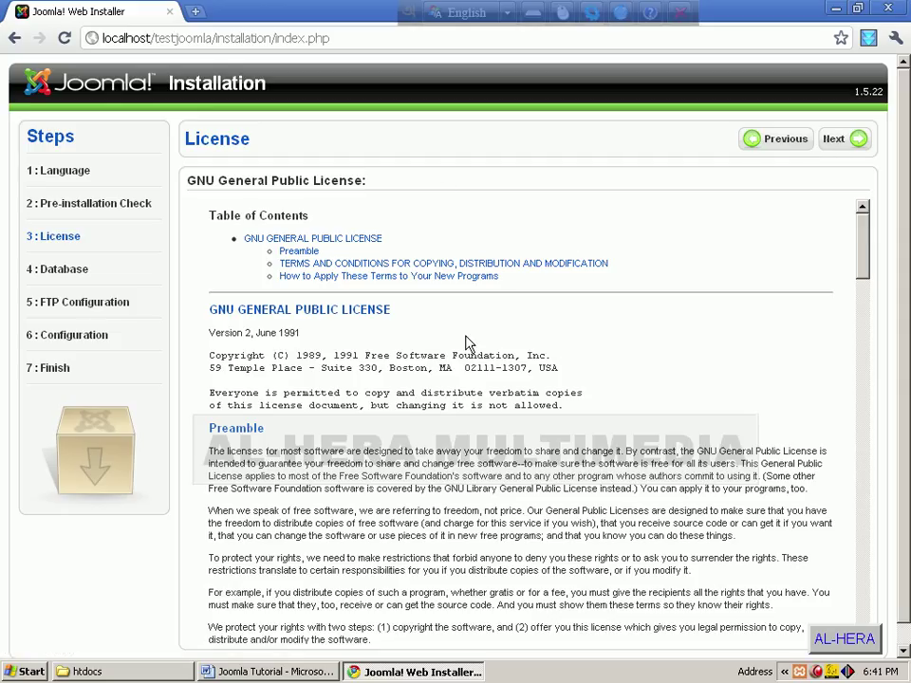
{"action": "left_click", "coordinate": [835, 142]}
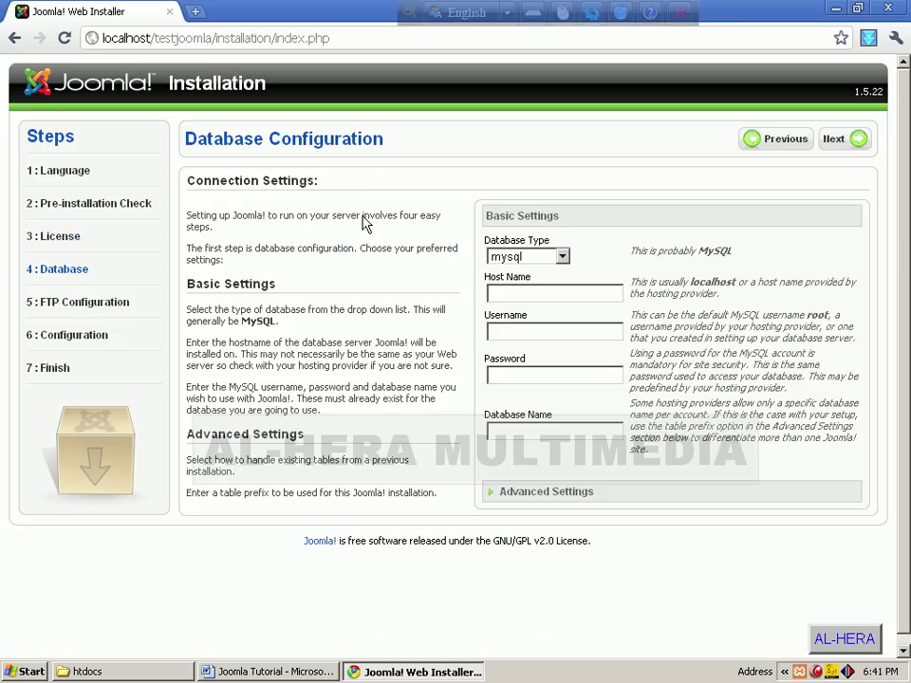
Step: Enter host localhost, username root and database name testjoomla, then submit
{"action": "left_click_drag", "start_coordinate": [273, 139], "coordinate": [431, 142]}
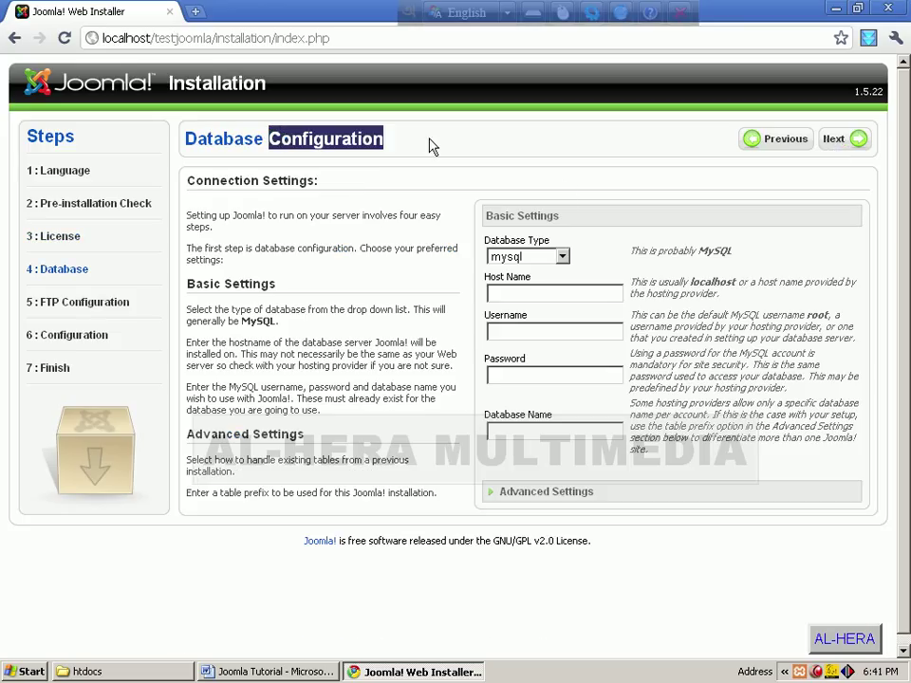
{"action": "left_click", "coordinate": [431, 143]}
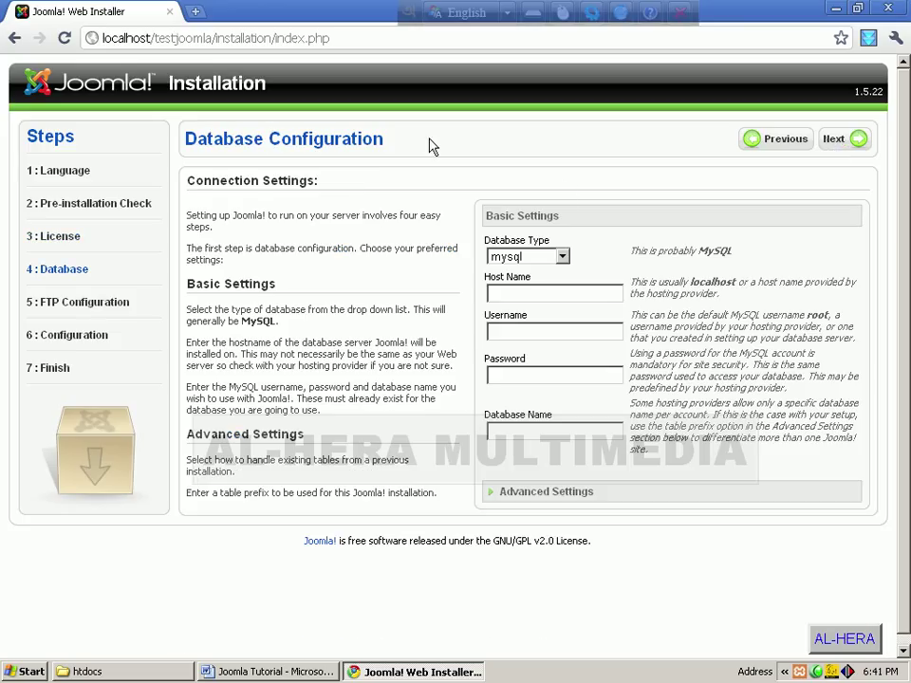
{"action": "left_click", "coordinate": [539, 293]}
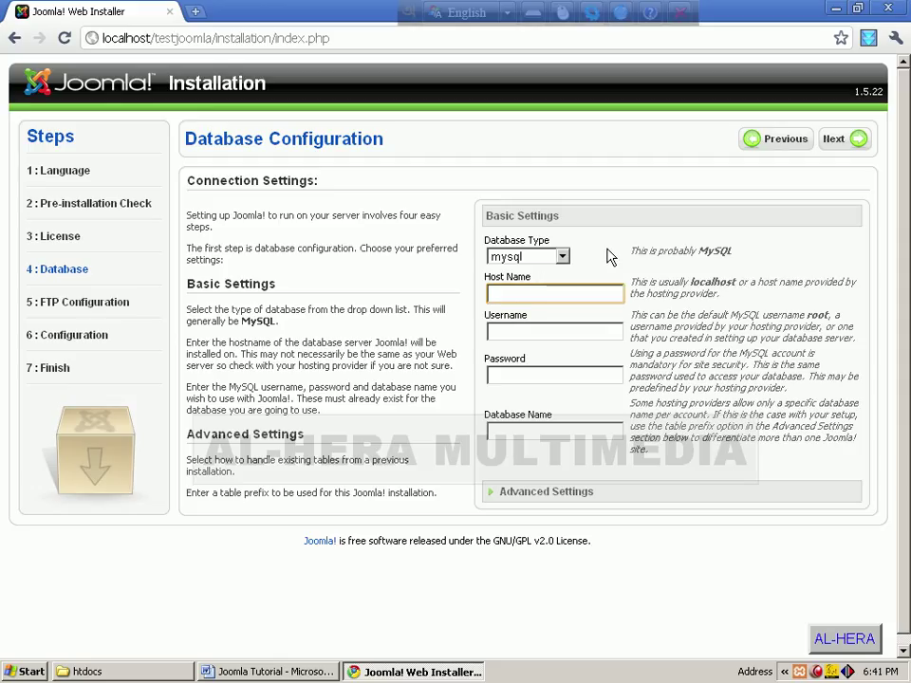
{"action": "type", "text": "localhost"}
{"action": "left_click", "coordinate": [536, 333]}
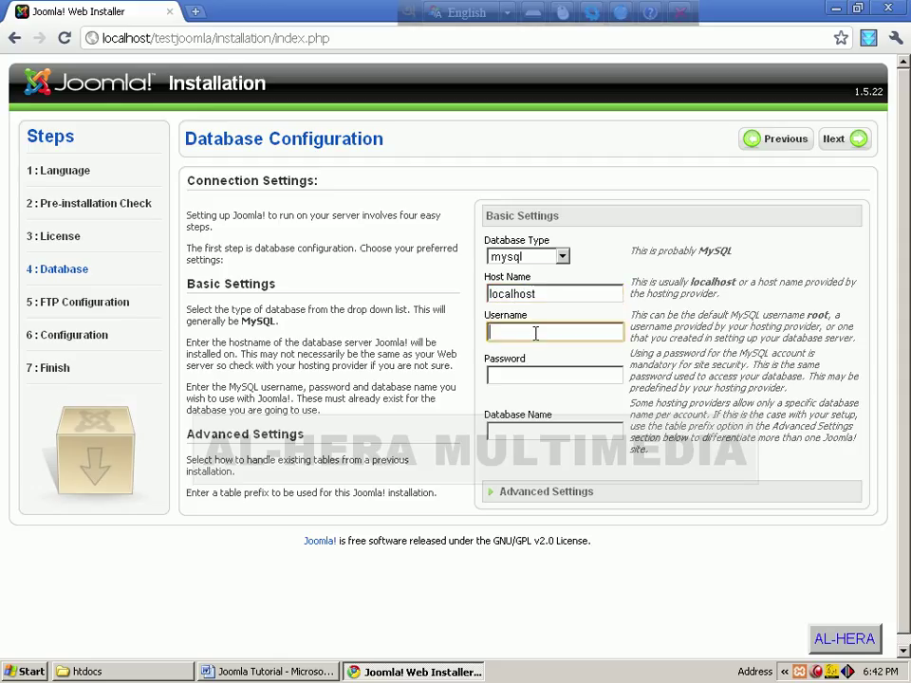
{"action": "type", "text": "root"}
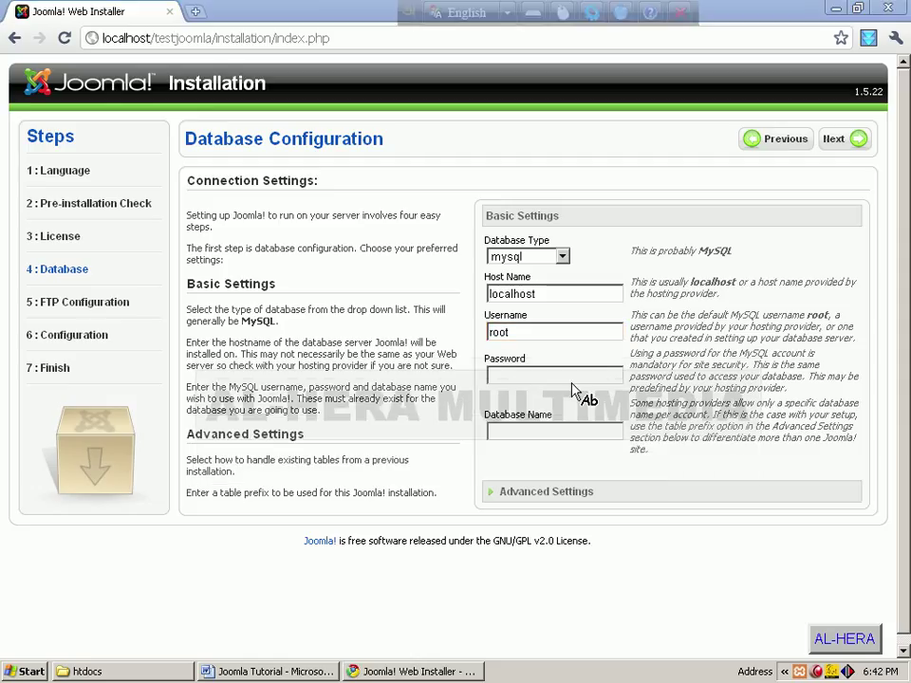
{"action": "left_click", "coordinate": [569, 433]}
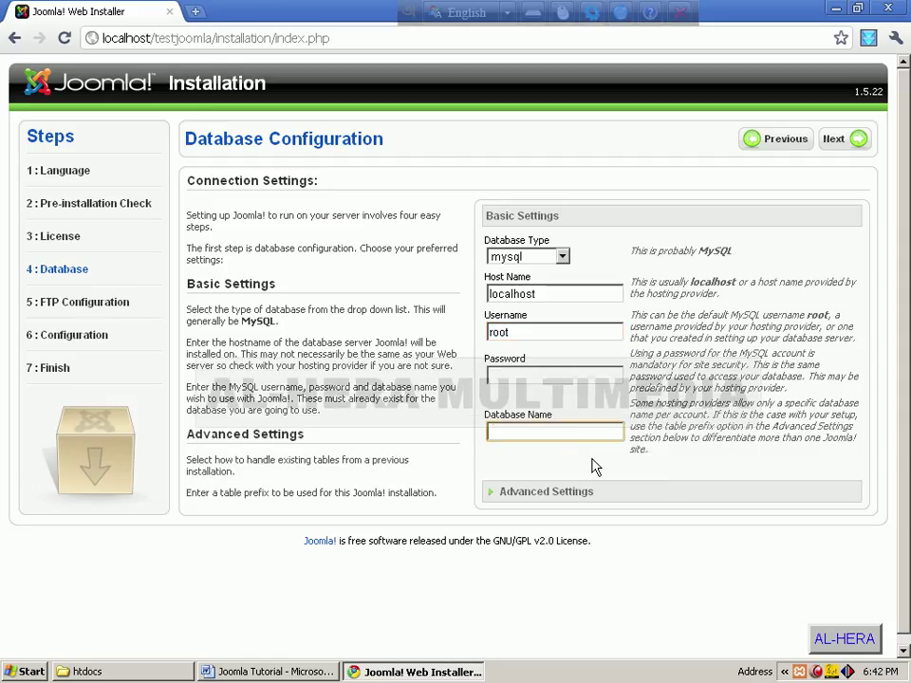
{"action": "type", "text": "testjoomla"}
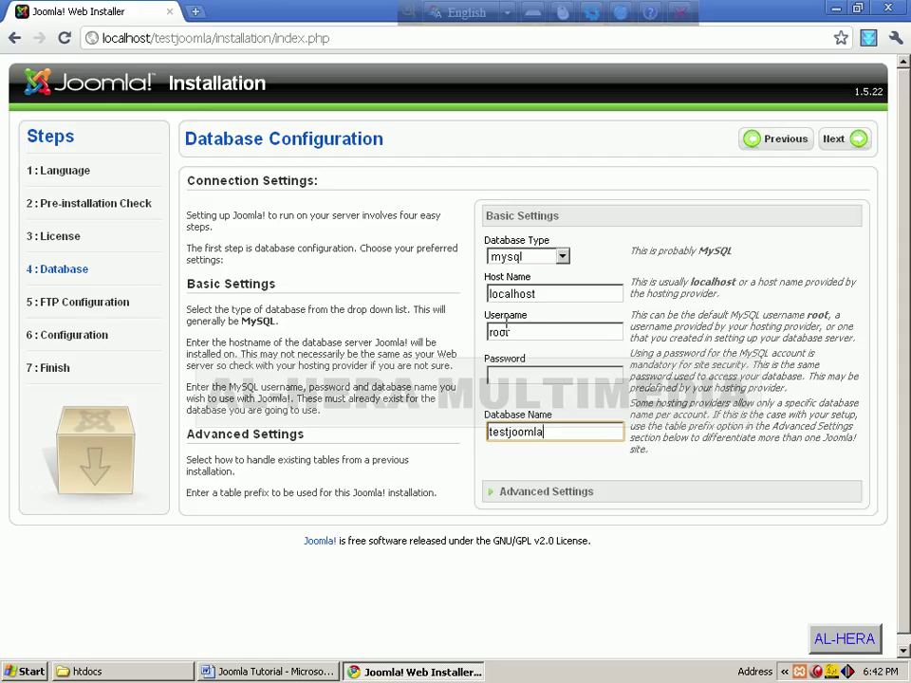
{"action": "left_click", "coordinate": [833, 142]}
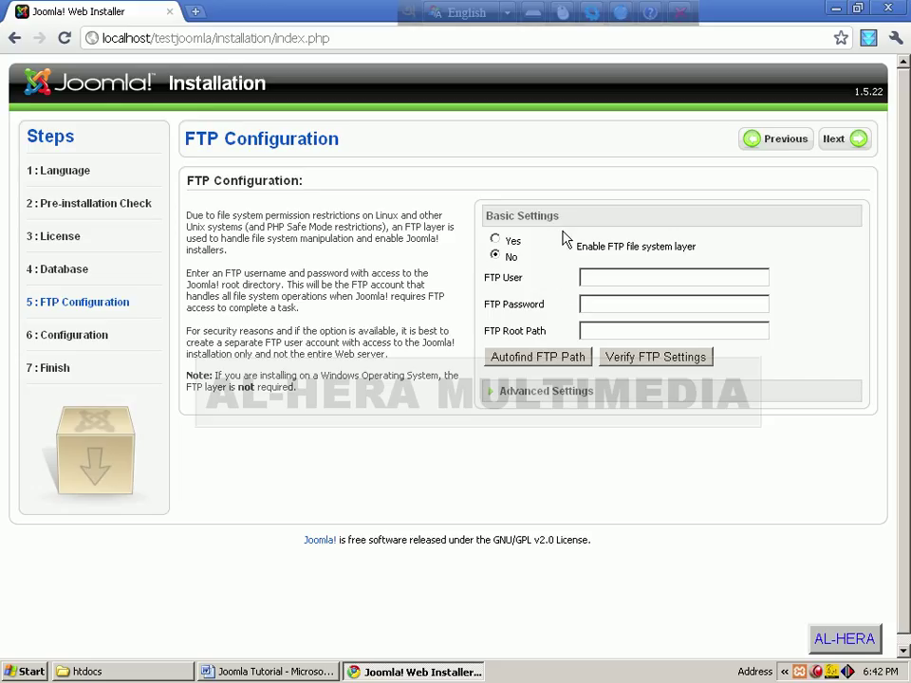
Step: Keep the FTP file system layer set to No and continue
{"action": "left_click", "coordinate": [834, 140]}
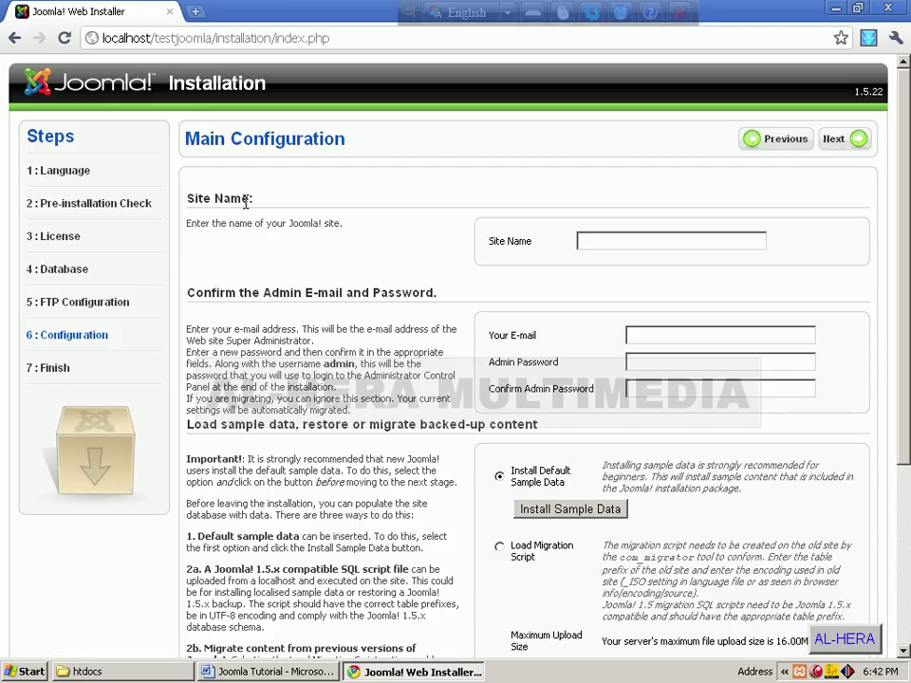
Step: Enter 'Test Joomla' as the site name
{"action": "left_click", "coordinate": [594, 242]}
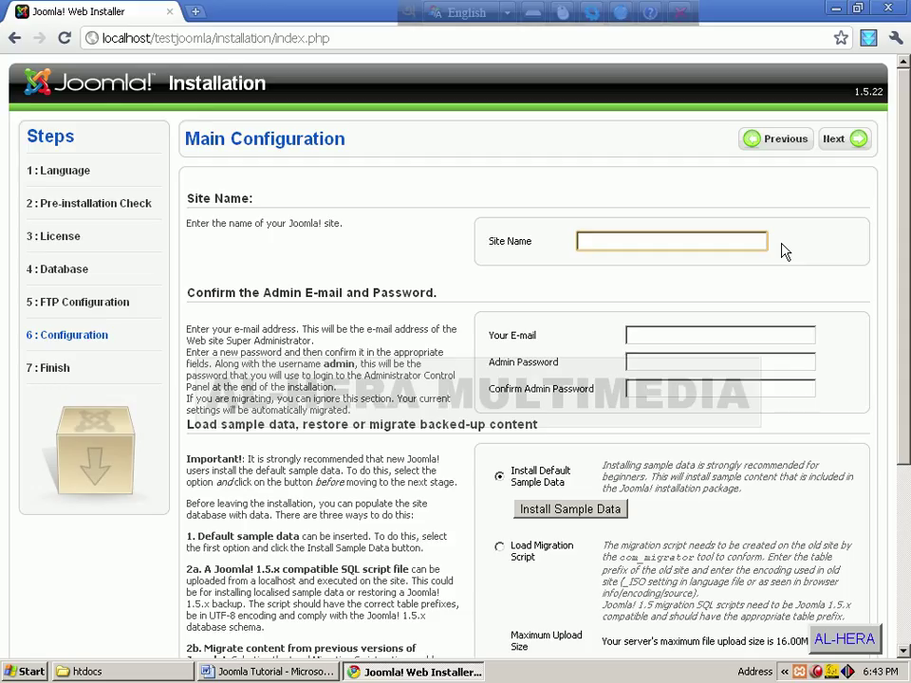
{"action": "type", "text": "ng"}
{"action": "key", "text": "BackSpace"}
{"action": "key", "text": "BackSpace"}
{"action": "key", "text": "BackSpace"}
{"action": "key", "text": "BackSpace"}
{"action": "key", "text": "BackSpace"}
{"action": "type", "text": "te"}
{"action": "key", "text": "Home"}
{"action": "key", "text": "Delete"}
{"action": "type", "text": "T"}
Step: Fill in the admin password and its confirmation
{"action": "left_click", "coordinate": [632, 335]}
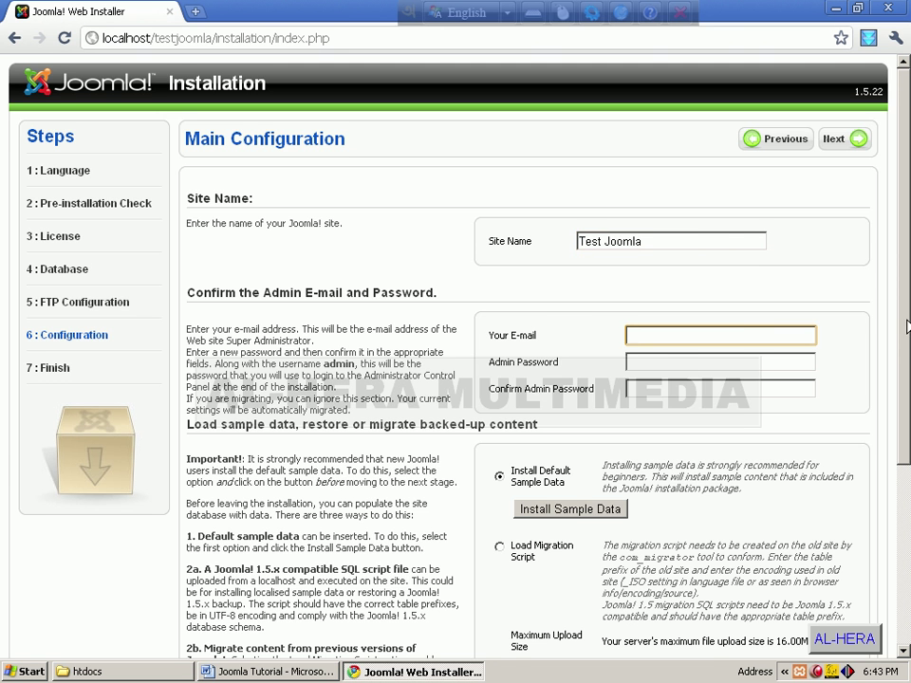
{"action": "scroll", "coordinate": [702, 111], "scroll_direction": "down", "scroll_amount": 3}
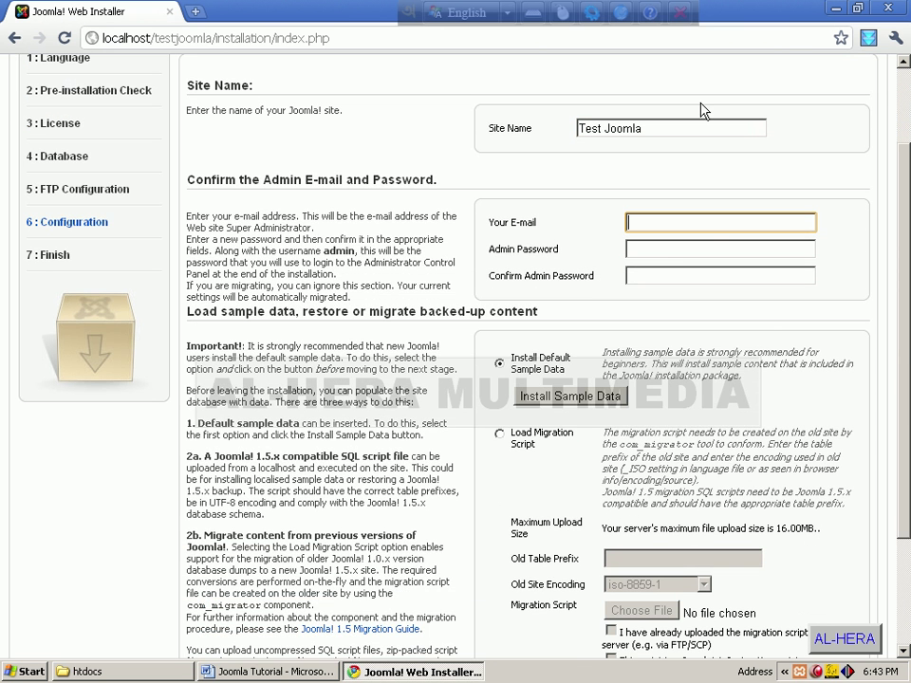
{"action": "left_click", "coordinate": [648, 250]}
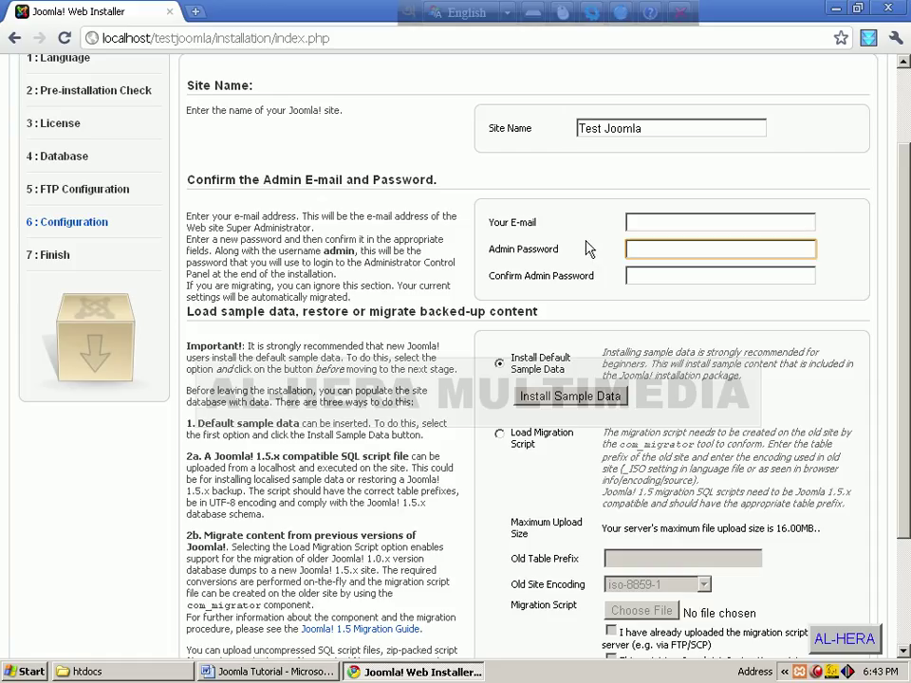
{"action": "type", "text": "ai"}
{"action": "left_click", "coordinate": [648, 275]}
{"action": "type", "text": "adm"}
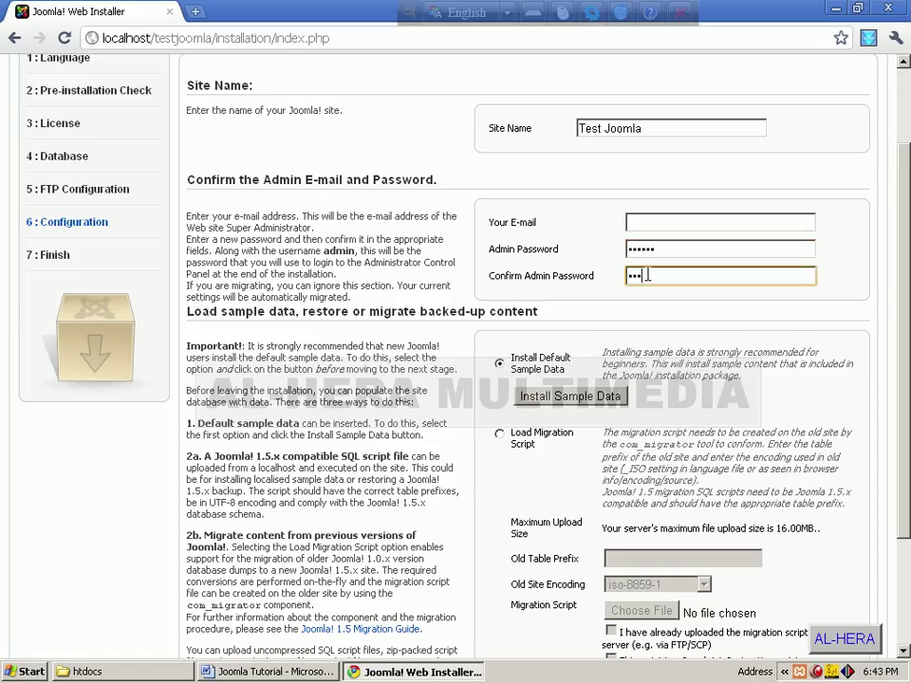
{"action": "type", "text": "in1"}
{"action": "scroll", "coordinate": [635, 305], "scroll_direction": "down", "scroll_amount": 3}
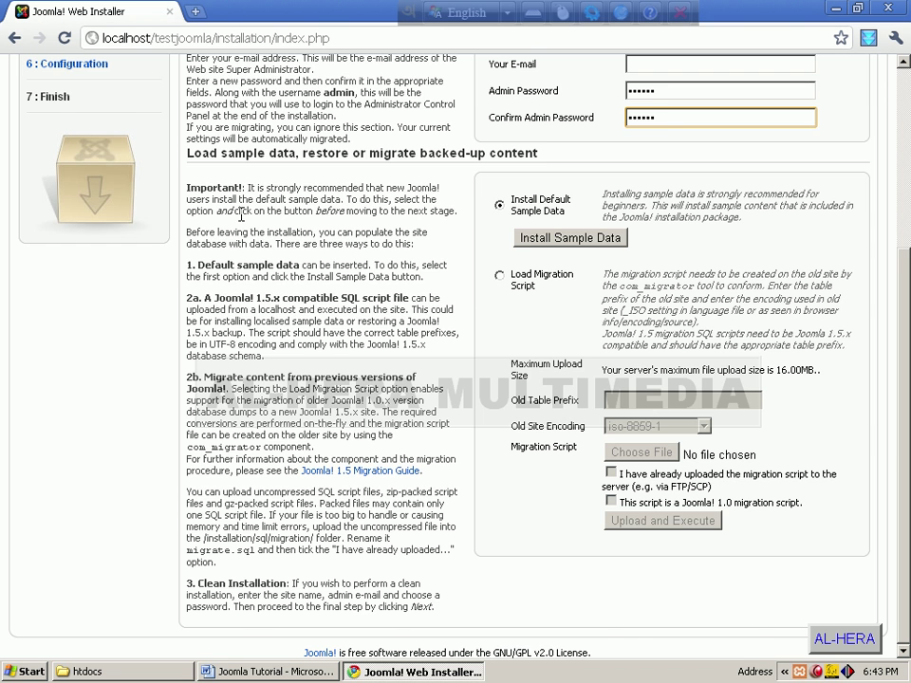
{"action": "scroll", "coordinate": [240, 211], "scroll_direction": "up", "scroll_amount": 5}
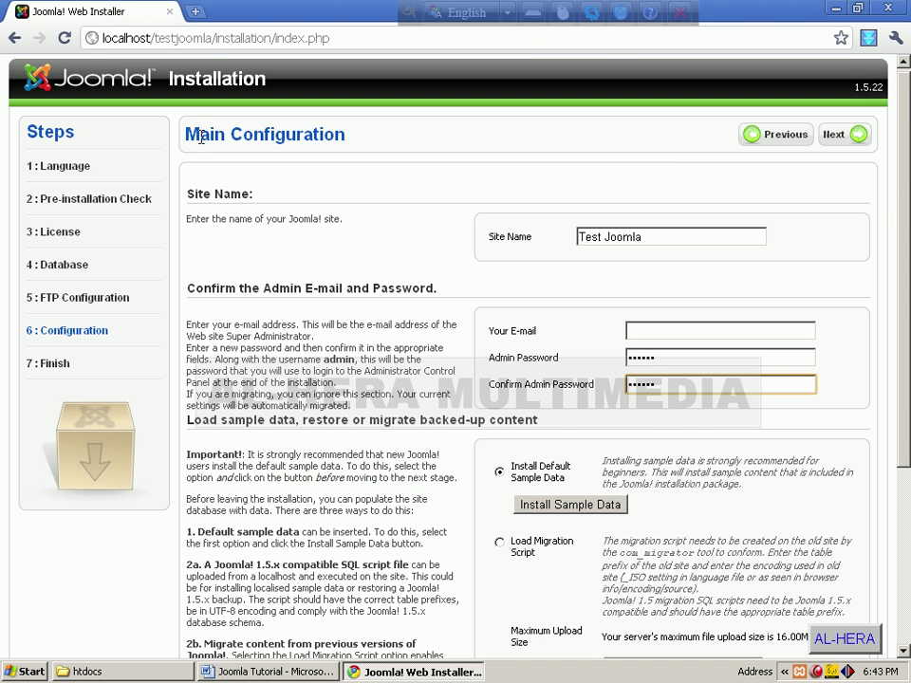
{"action": "scroll", "coordinate": [419, 264], "scroll_direction": "down", "scroll_amount": 3}
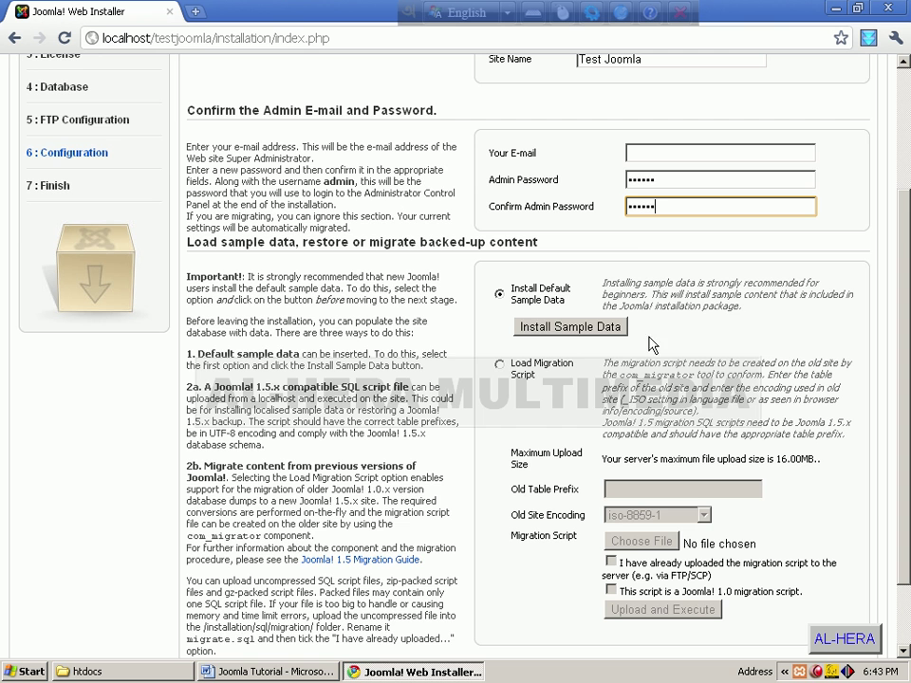
{"action": "scroll", "coordinate": [696, 455], "scroll_direction": "up", "scroll_amount": 2}
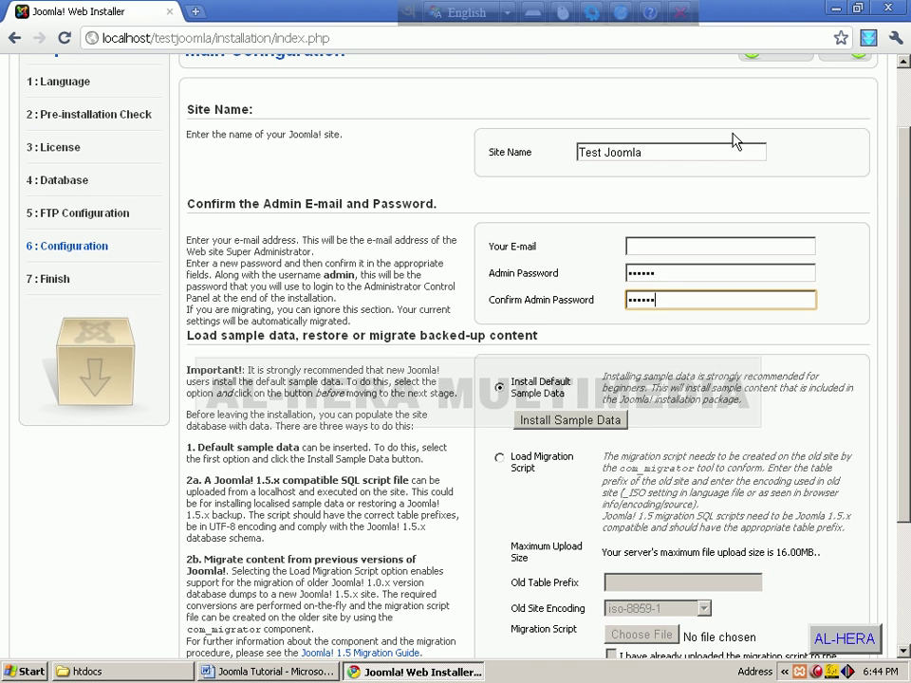
{"action": "scroll", "coordinate": [737, 141], "scroll_direction": "up", "scroll_amount": 2}
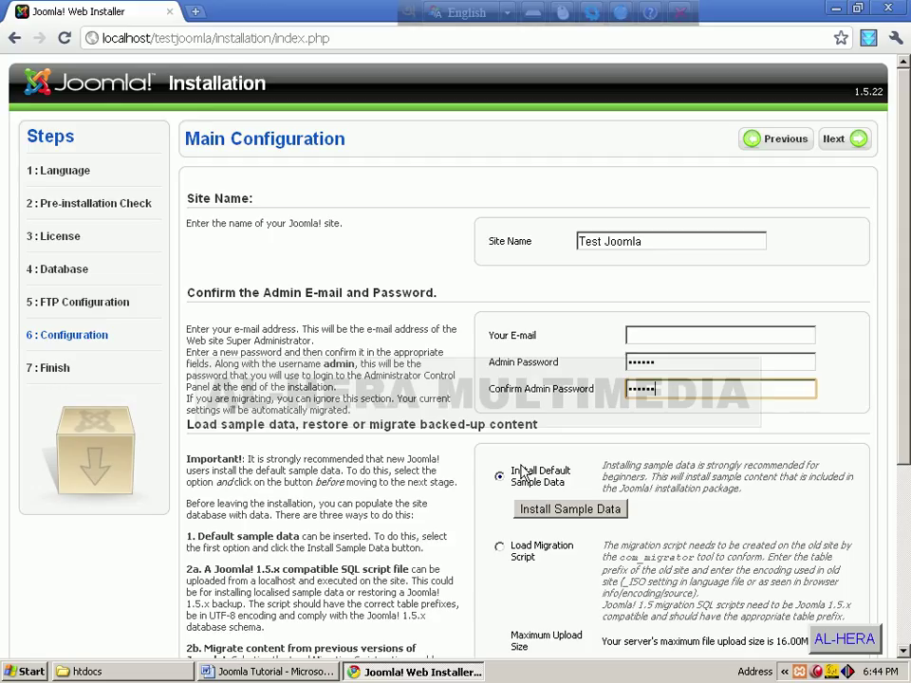
Step: Install the default sample data, enter the admin's e-mail address, and proceed to Finish
{"action": "left_click", "coordinate": [571, 511]}
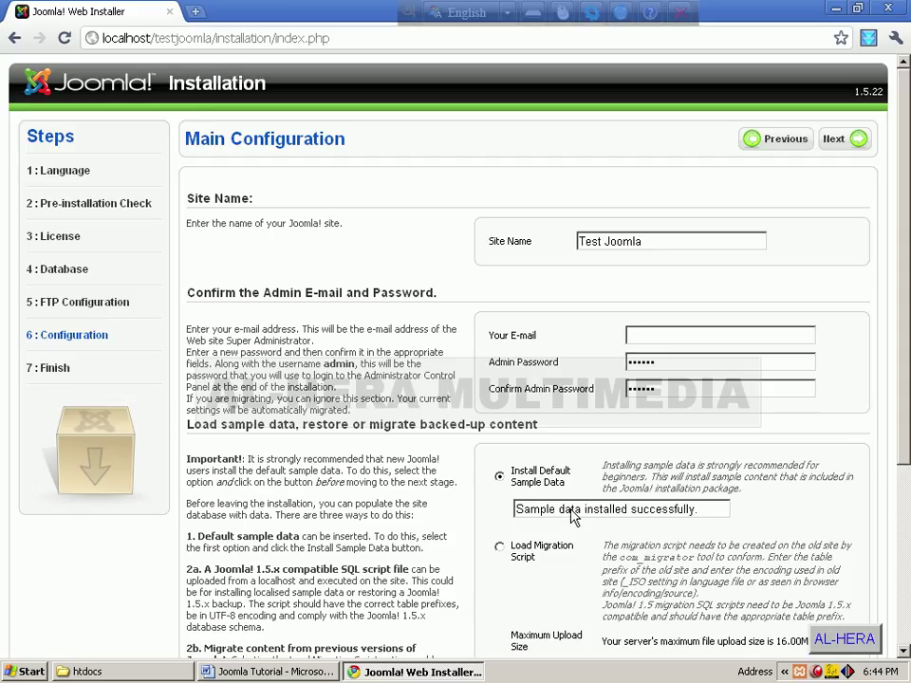
{"action": "left_click", "coordinate": [647, 335]}
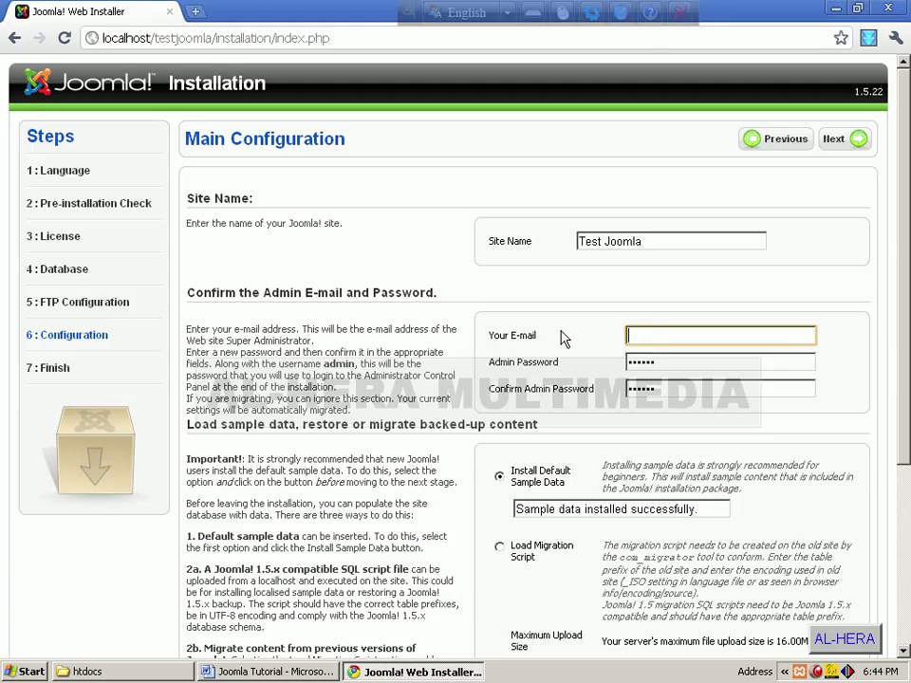
{"action": "type", "text": "m"}
{"action": "type", "text": "arjukkobi"}
{"action": "key", "text": "BackSpace"}
{"action": "key", "text": "BackSpace"}
{"action": "key", "text": "BackSpace"}
{"action": "key", "text": "BackSpace"}
{"action": "key", "text": "BackSpace"}
{"action": "key", "text": "BackSpace"}
{"action": "key", "text": "BackSpace"}
{"action": "key", "text": "BackSpace"}
{"action": "key", "text": "BackSpace"}
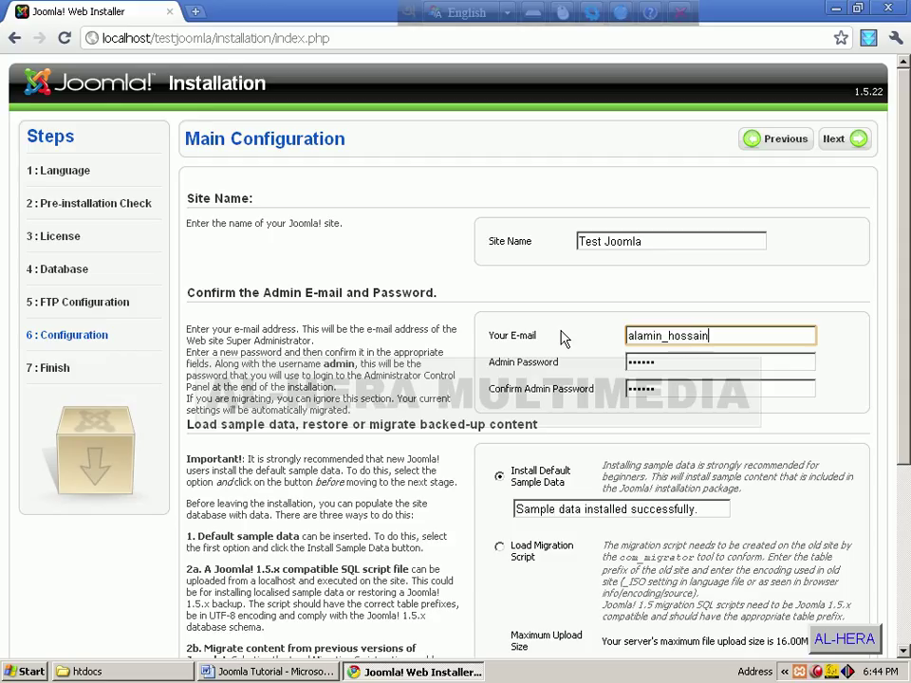
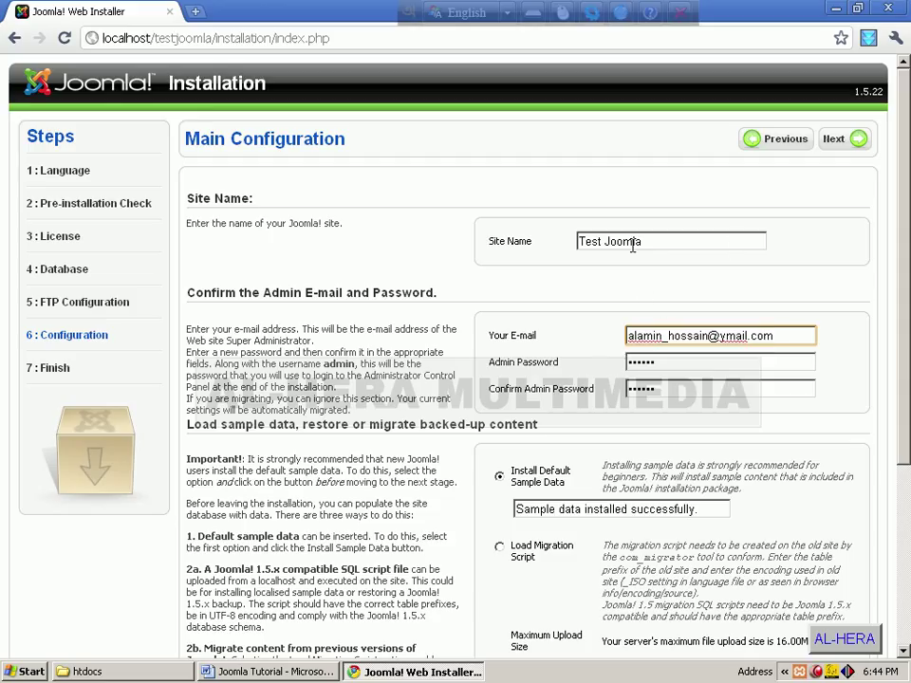
{"action": "left_click", "coordinate": [835, 140]}
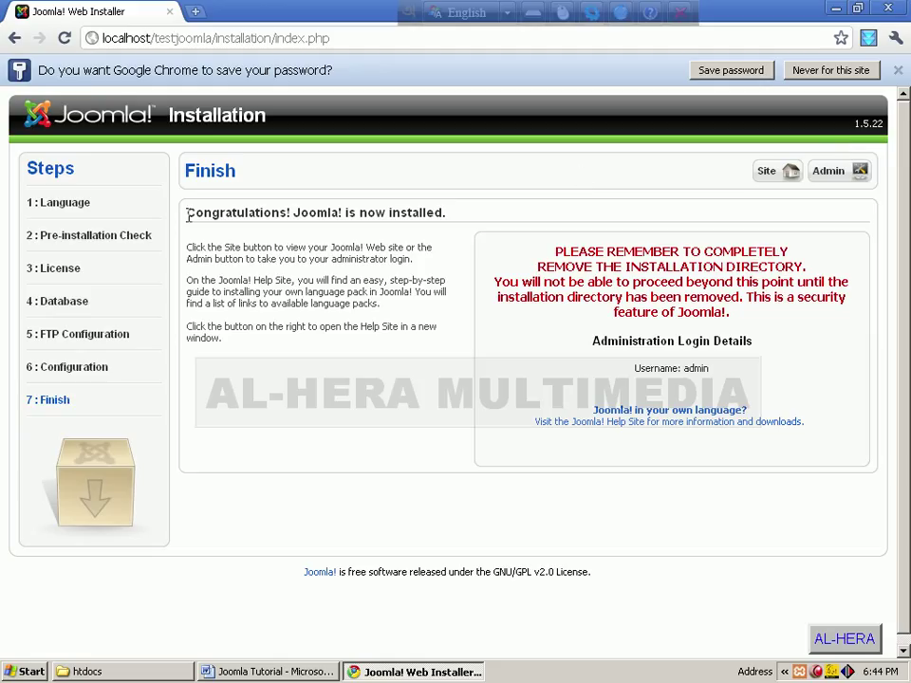
{"action": "left_click_drag", "start_coordinate": [191, 215], "coordinate": [456, 221]}
{"action": "left_click", "coordinate": [457, 219]}
{"action": "left_click_drag", "start_coordinate": [557, 246], "coordinate": [753, 318]}
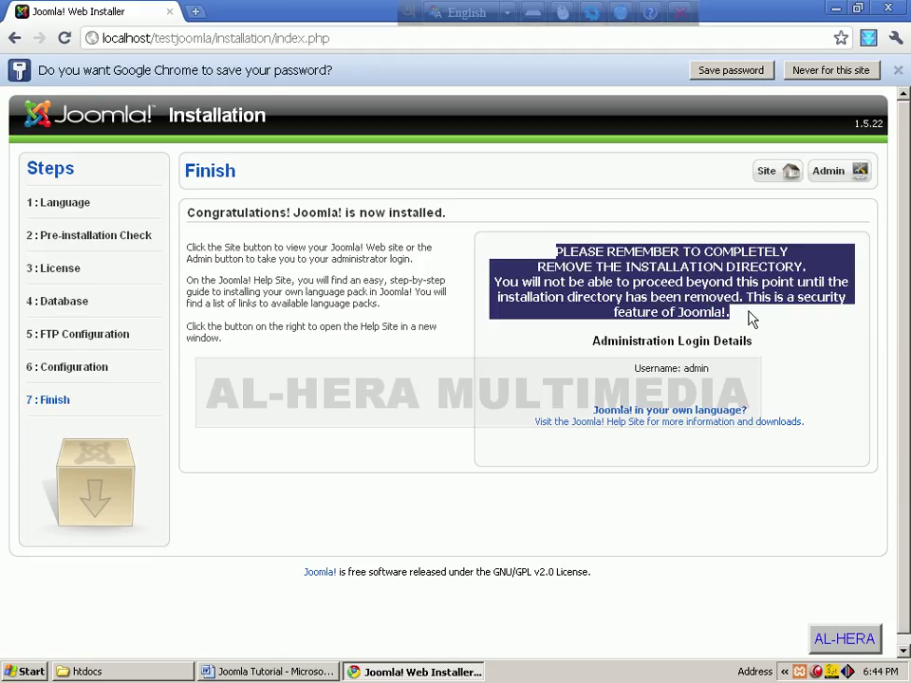
{"action": "left_click", "coordinate": [721, 303]}
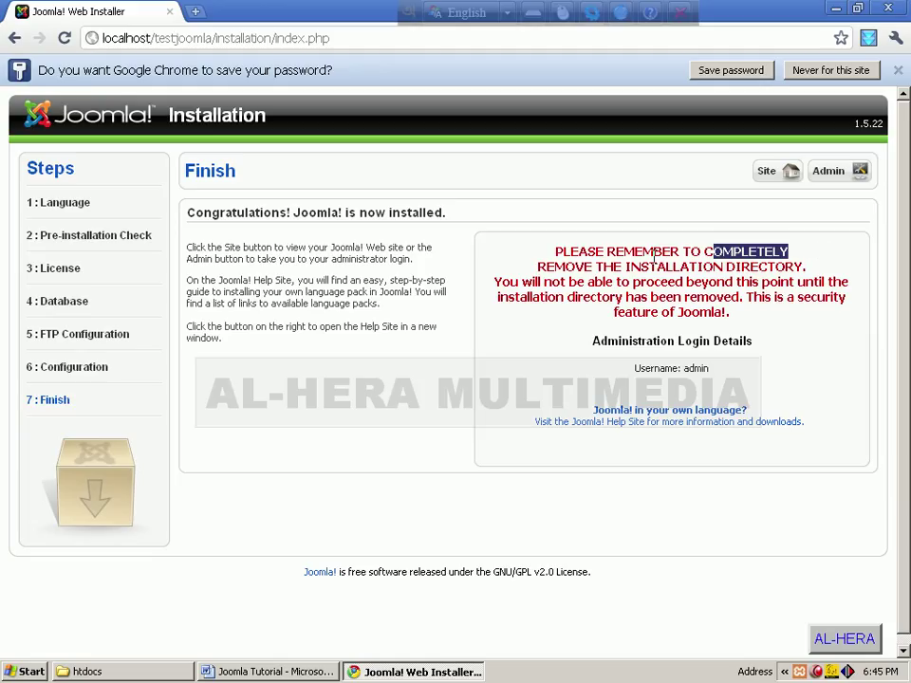
{"action": "left_click_drag", "start_coordinate": [576, 267], "coordinate": [807, 268]}
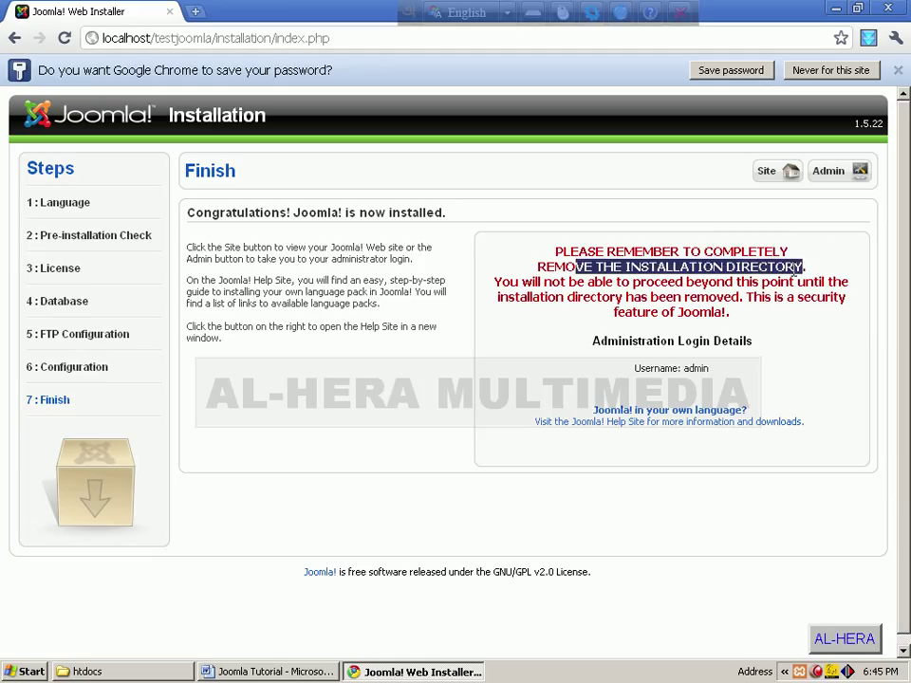
{"action": "left_click", "coordinate": [611, 285]}
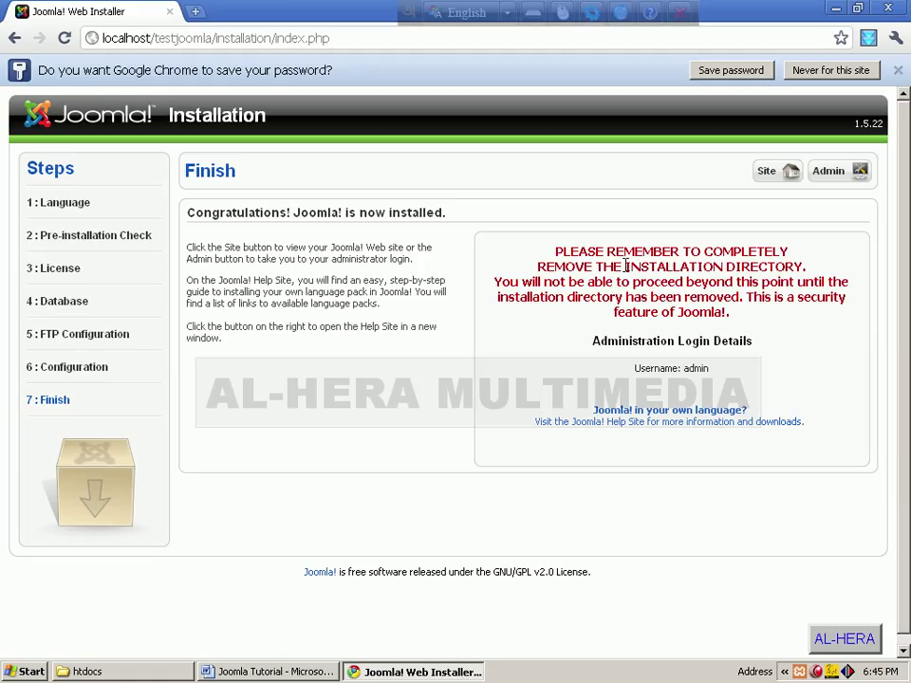
{"action": "left_click_drag", "start_coordinate": [625, 267], "coordinate": [798, 267]}
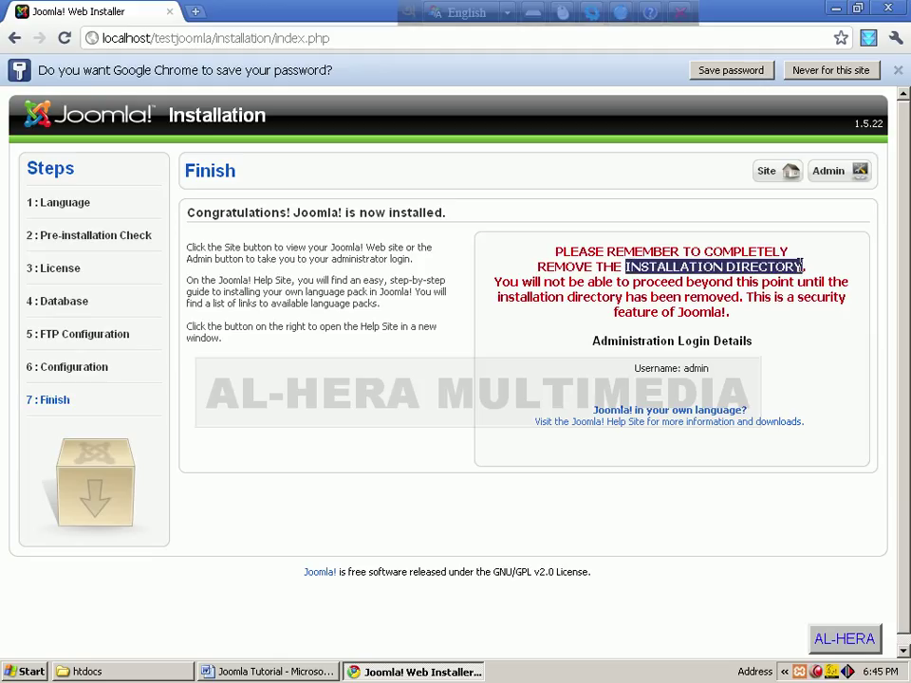
{"action": "left_click", "coordinate": [583, 265]}
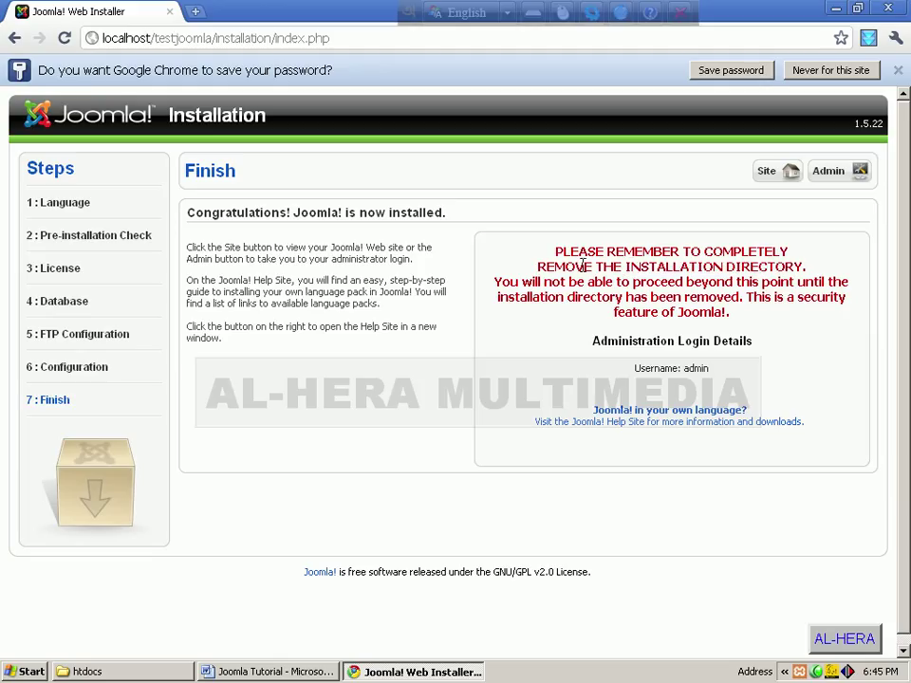
{"action": "left_click", "coordinate": [133, 674]}
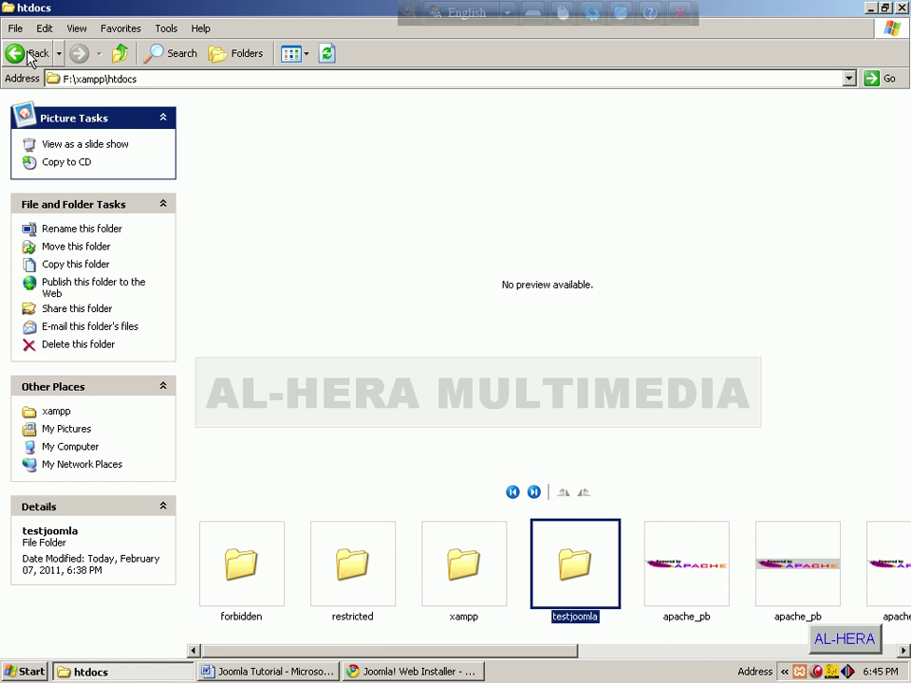
Step: Navigate in Explorer to the F:\xampp\htdocs\testjoomla site folder
{"action": "left_click", "coordinate": [30, 54]}
{"action": "scroll", "coordinate": [536, 404], "scroll_direction": "down", "scroll_amount": 3}
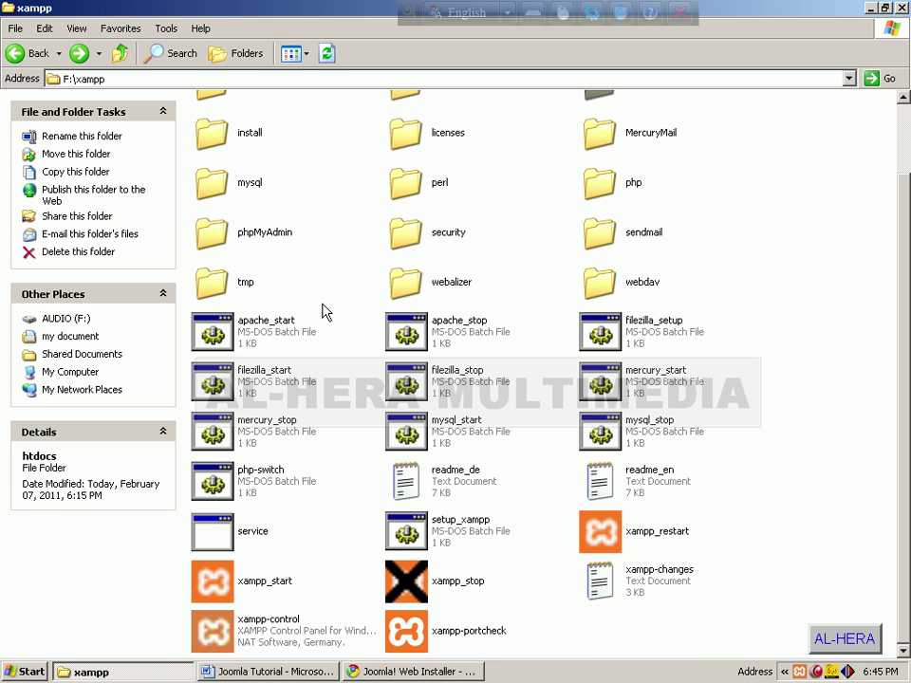
{"action": "left_click", "coordinate": [34, 54]}
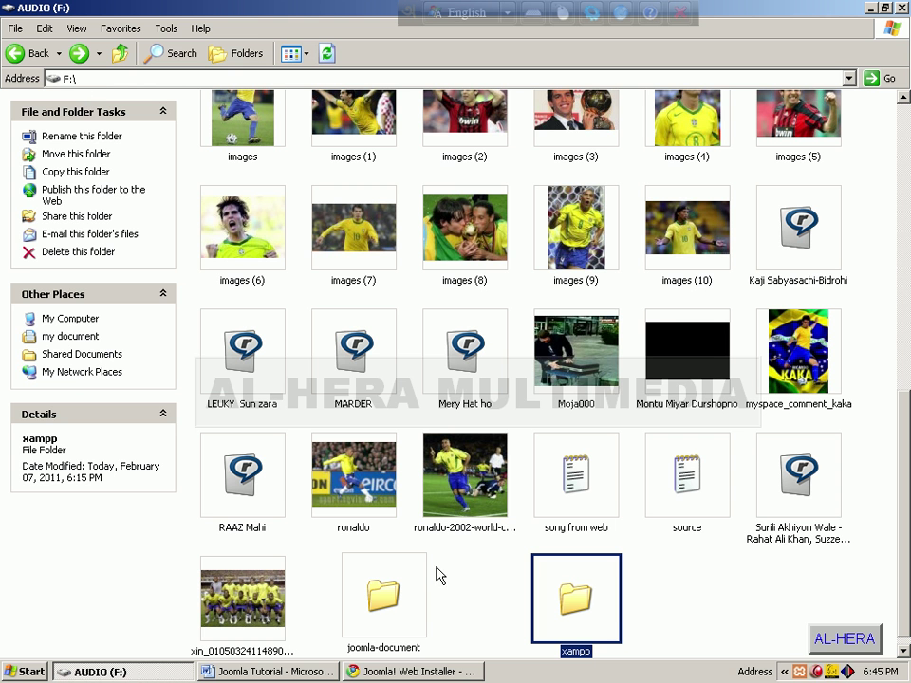
{"action": "double_click", "coordinate": [575, 600]}
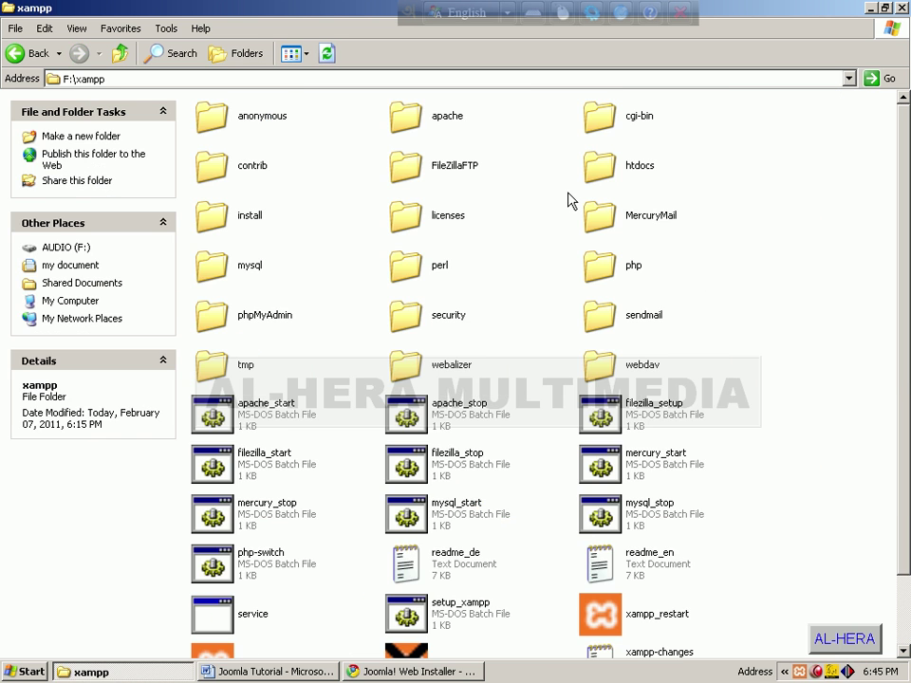
{"action": "double_click", "coordinate": [602, 168]}
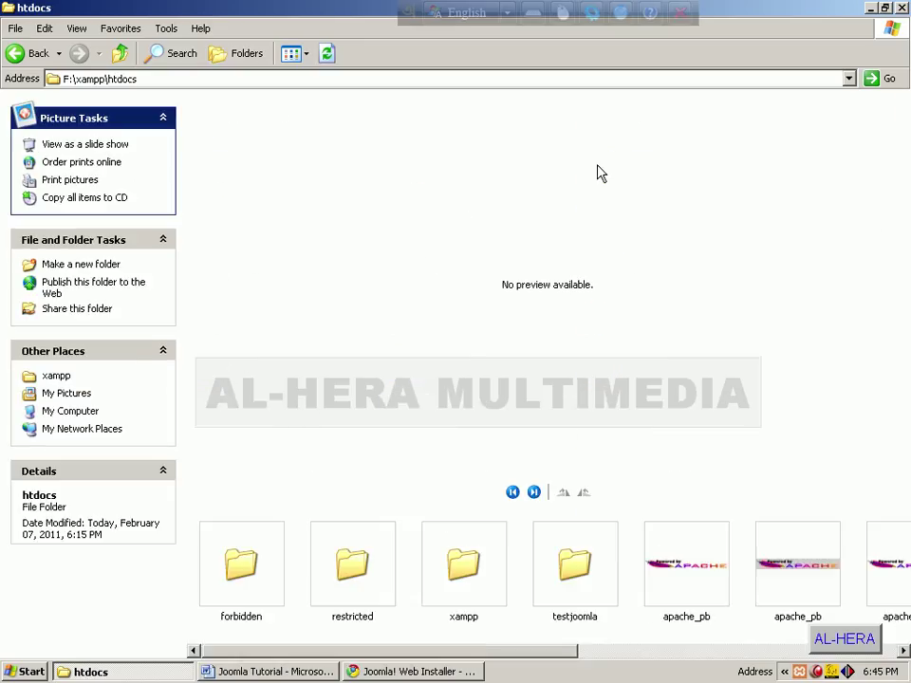
{"action": "left_click", "coordinate": [575, 587]}
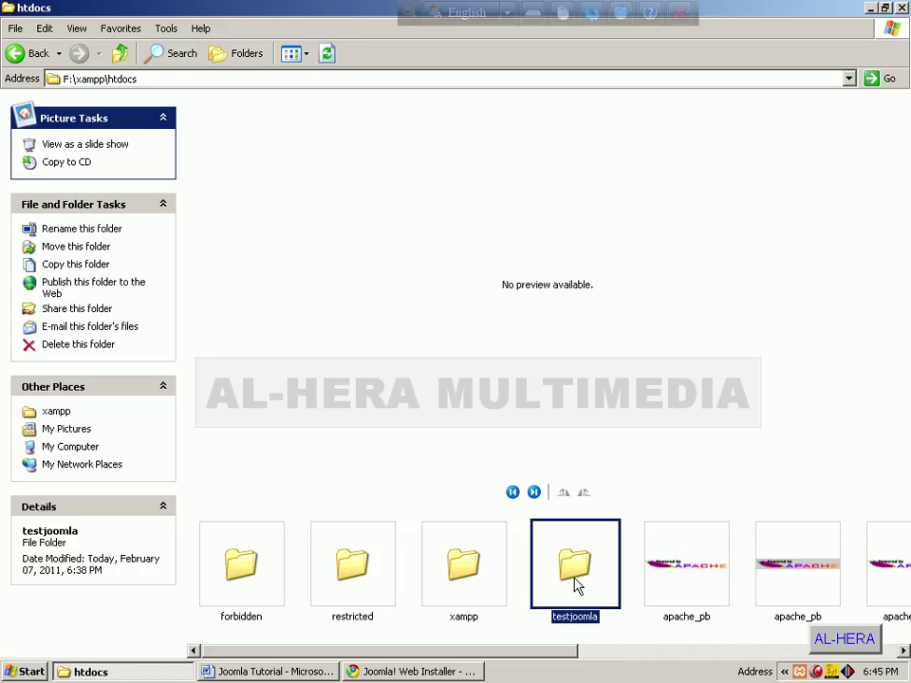
{"action": "double_click", "coordinate": [575, 587]}
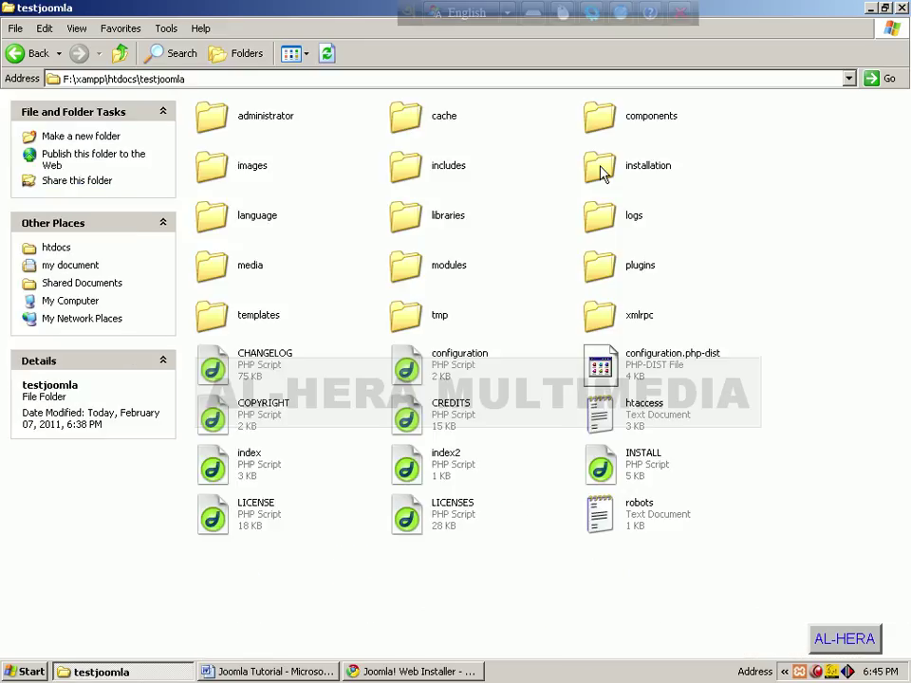
Step: Delete the installation folder, confirm with Yes, and minimize Explorer to reveal the installer
{"action": "left_click", "coordinate": [602, 167]}
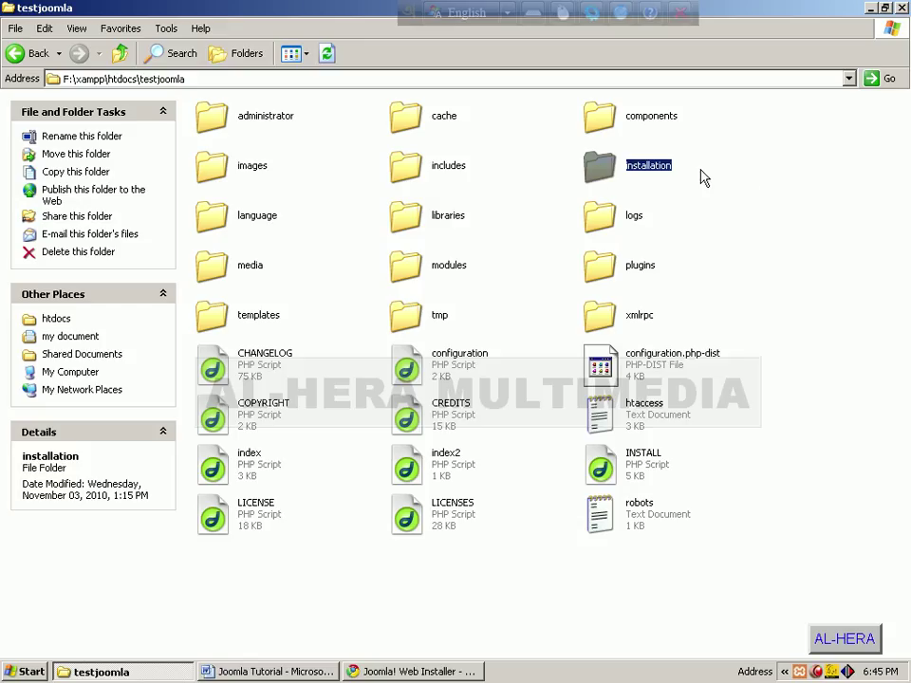
{"action": "key", "text": "Delete"}
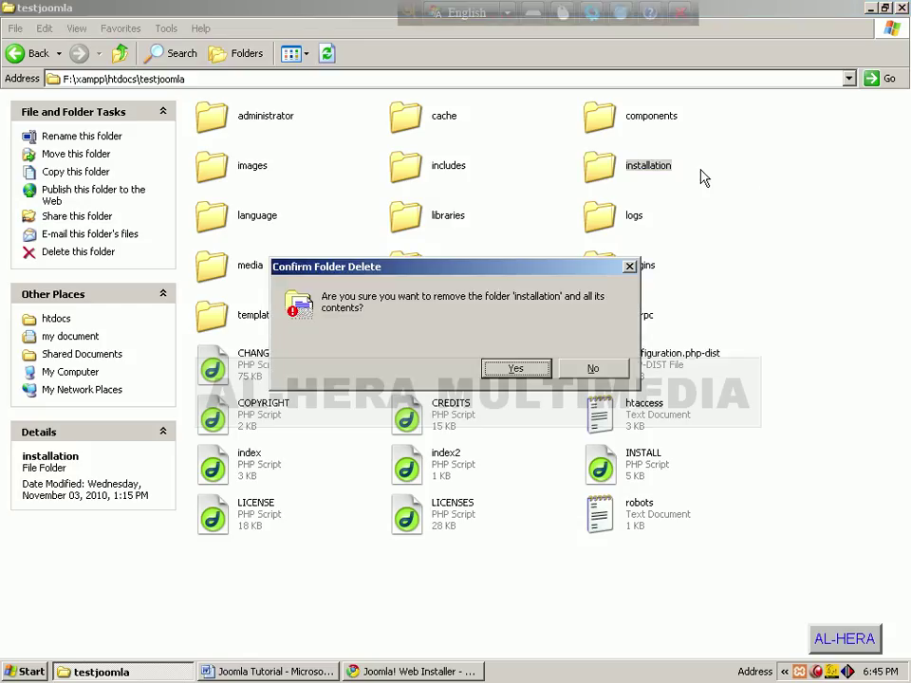
{"action": "key", "text": "Return"}
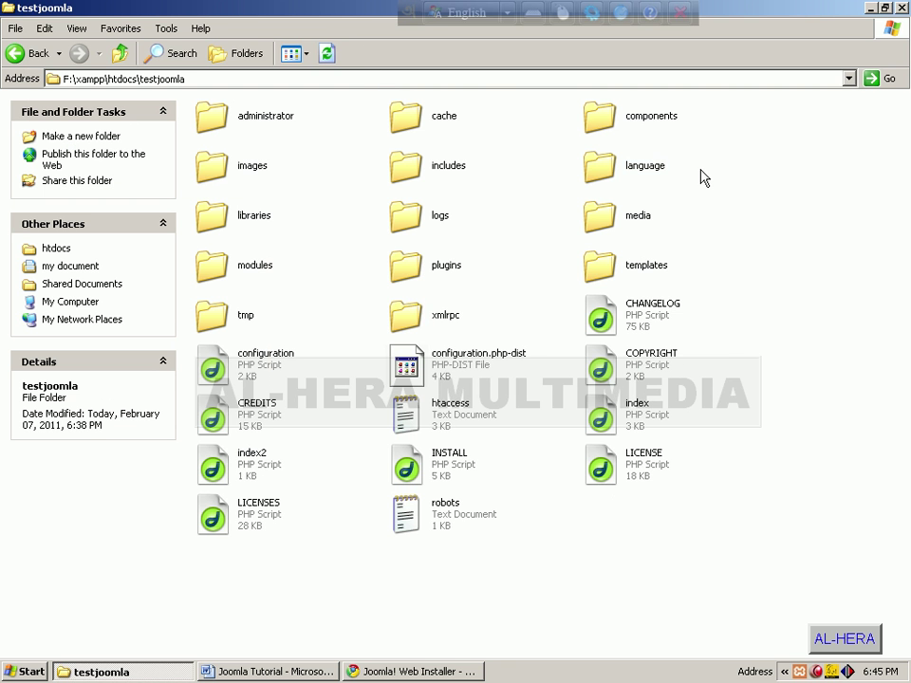
{"action": "left_click", "coordinate": [870, 9]}
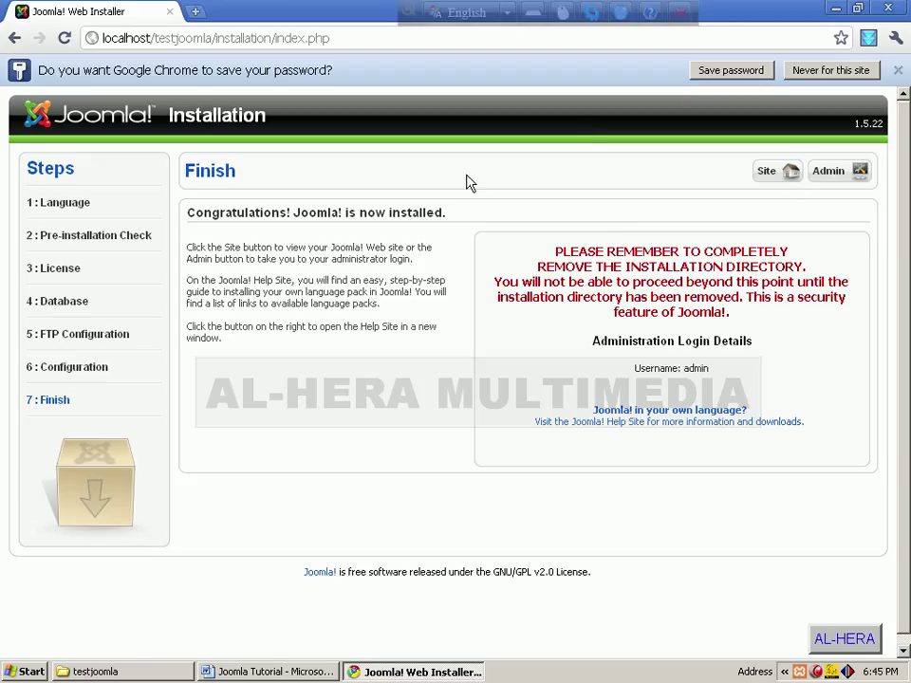
Step: Load the localhost/testjoomla frontpage from the Finish page and scroll through its sample content
{"action": "left_click", "coordinate": [770, 181]}
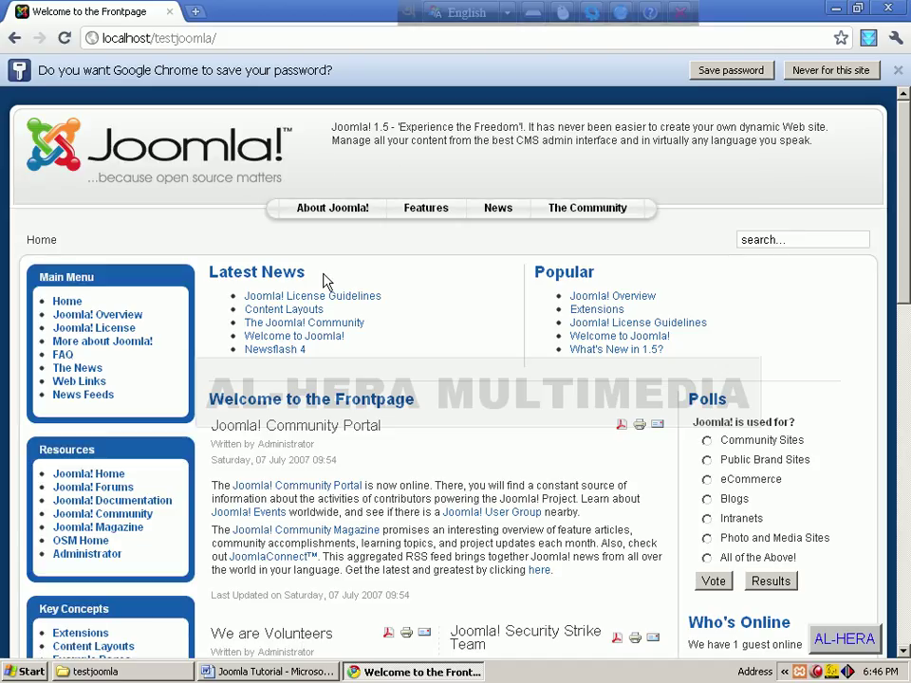
{"action": "scroll", "coordinate": [171, 205], "scroll_direction": "down", "scroll_amount": 3}
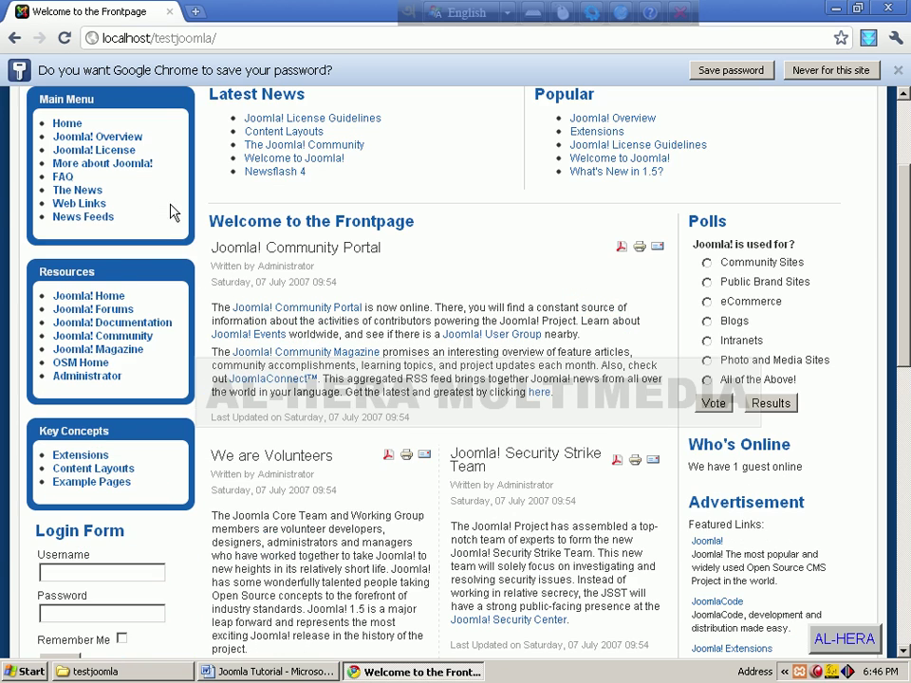
{"action": "scroll", "coordinate": [686, 525], "scroll_direction": "up", "scroll_amount": 3}
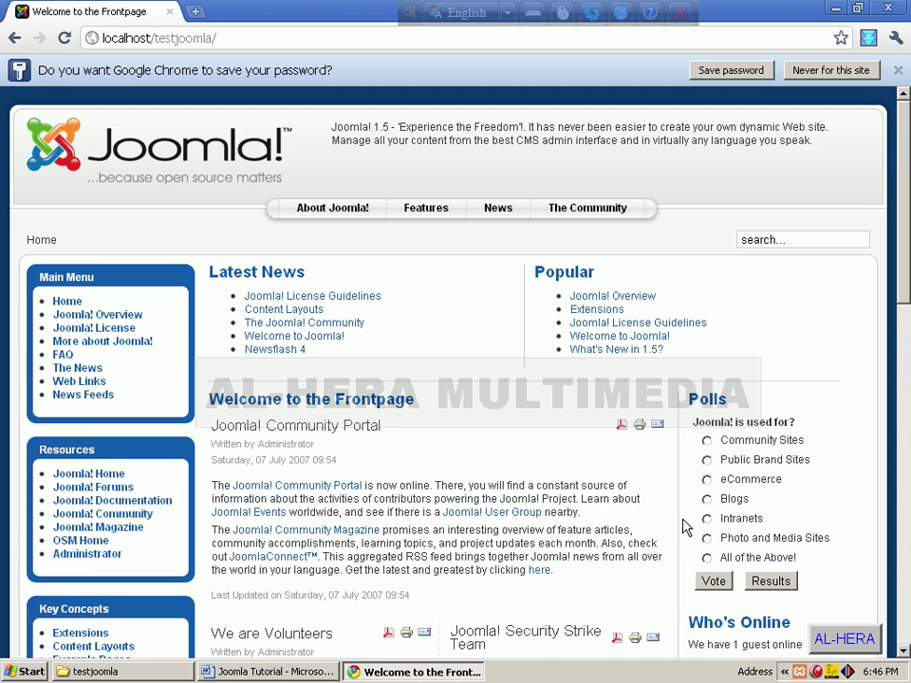
{"action": "scroll", "coordinate": [423, 390], "scroll_direction": "down", "scroll_amount": 2}
{"action": "scroll", "coordinate": [906, 240], "scroll_direction": "up", "scroll_amount": 2}
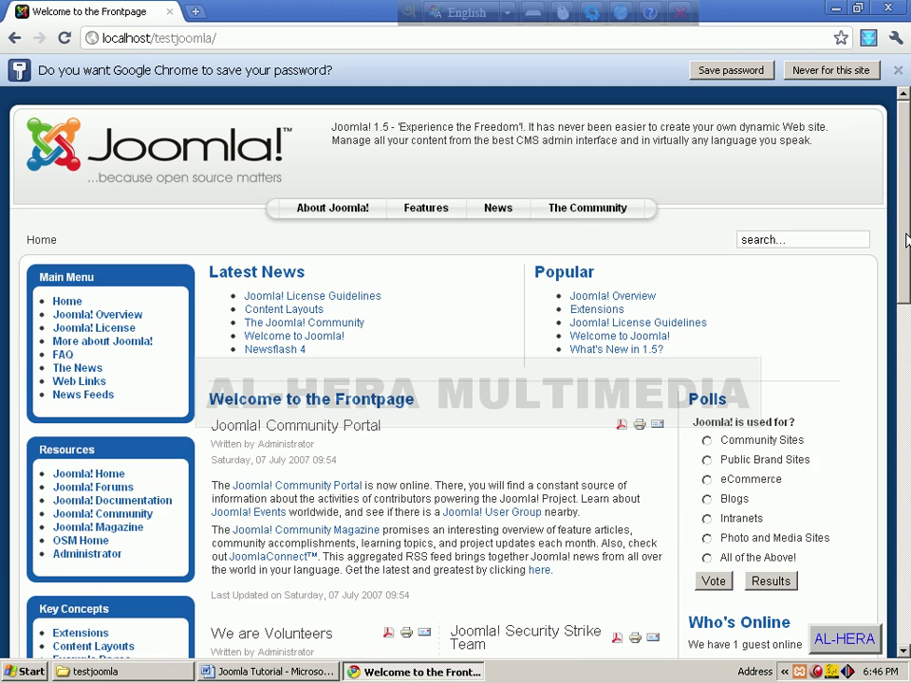